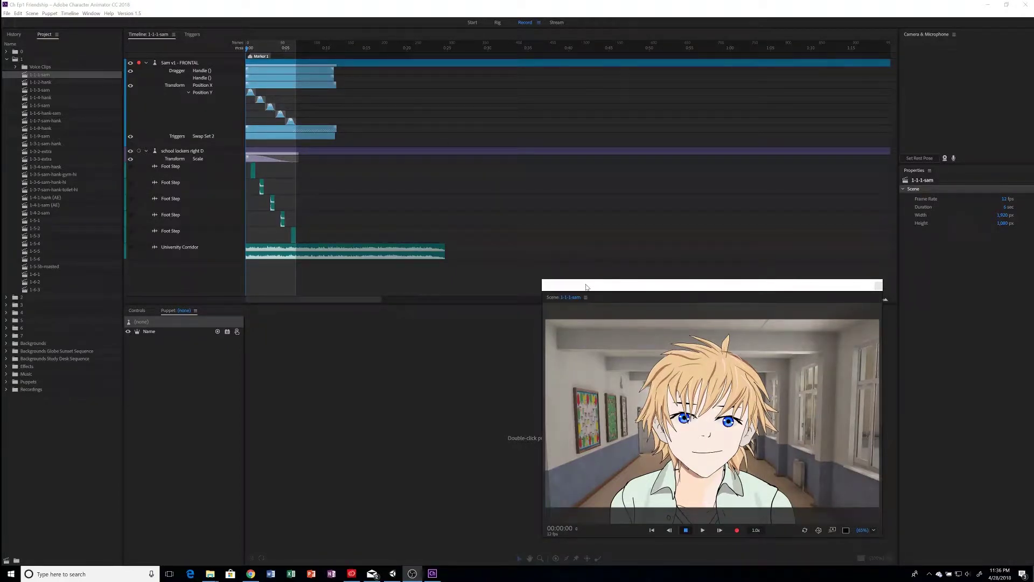
Step: Reposition the Scene window and play the 1-1-1-sam scene through to 00:06:02
{"action": "left_click_drag", "start_coordinate": [553, 282], "coordinate": [303, 190]}
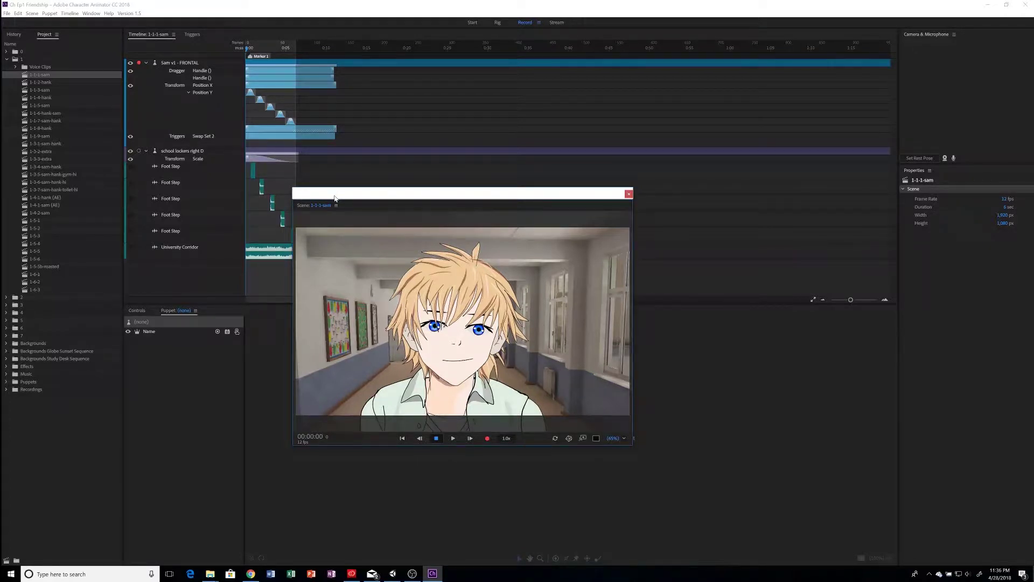
{"action": "key", "text": "space"}
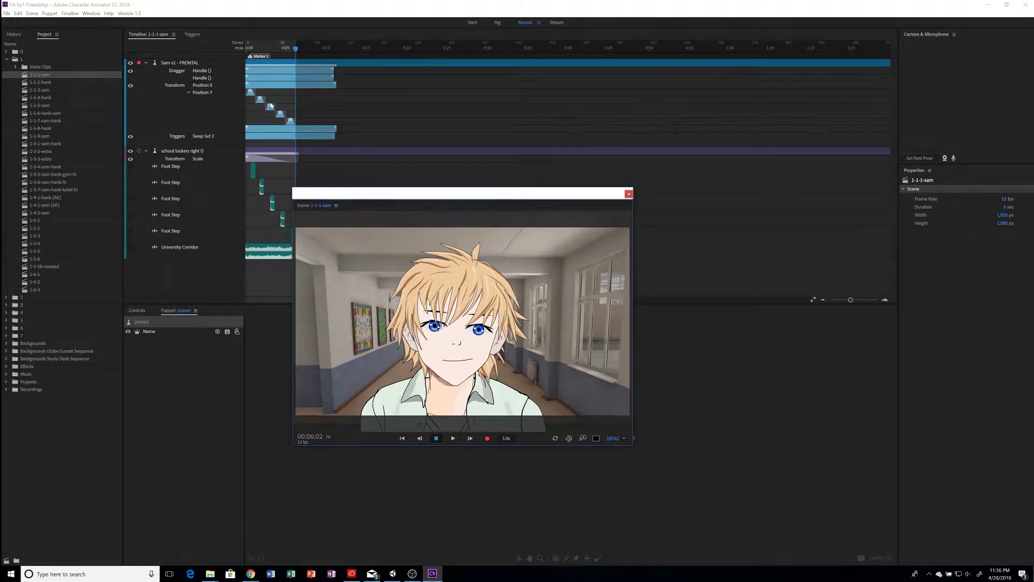
Step: Duplicate 1-1-1-sam with Edit > Duplicate, rename the '1-1-1-sam 2' copy to TEMP, and open it
{"action": "right_click", "coordinate": [36, 79]}
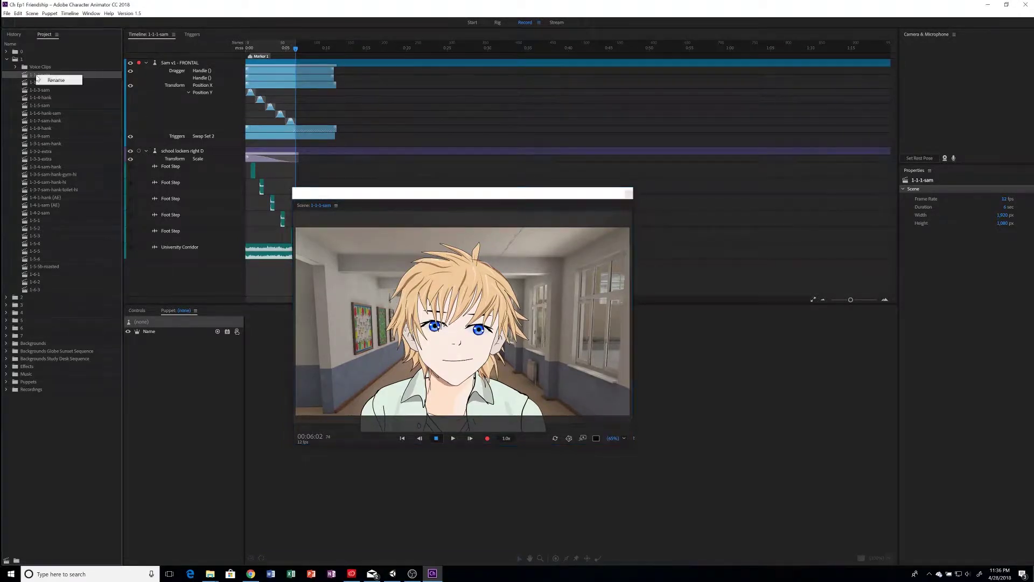
{"action": "left_click", "coordinate": [17, 13]}
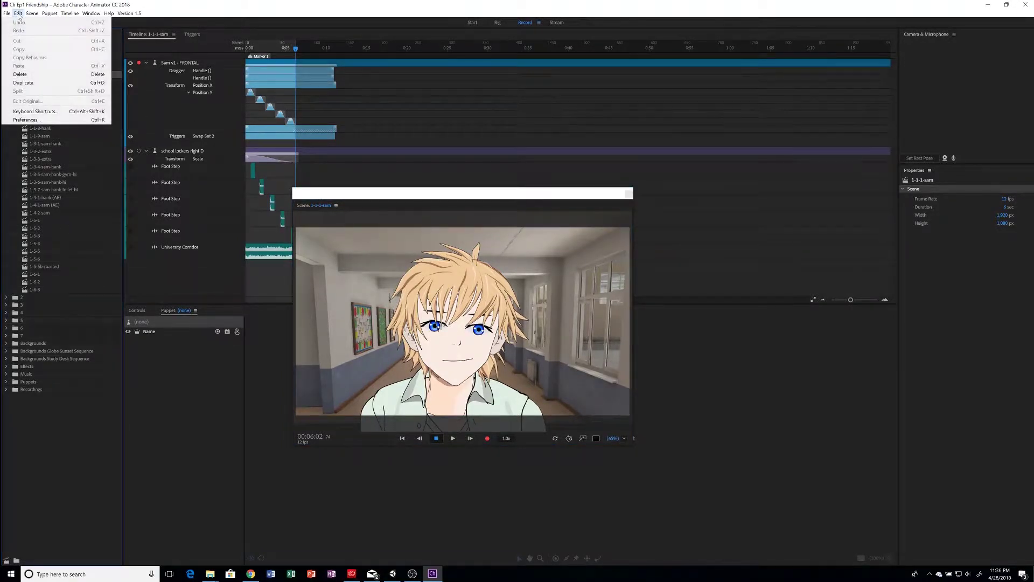
{"action": "left_click", "coordinate": [24, 83]}
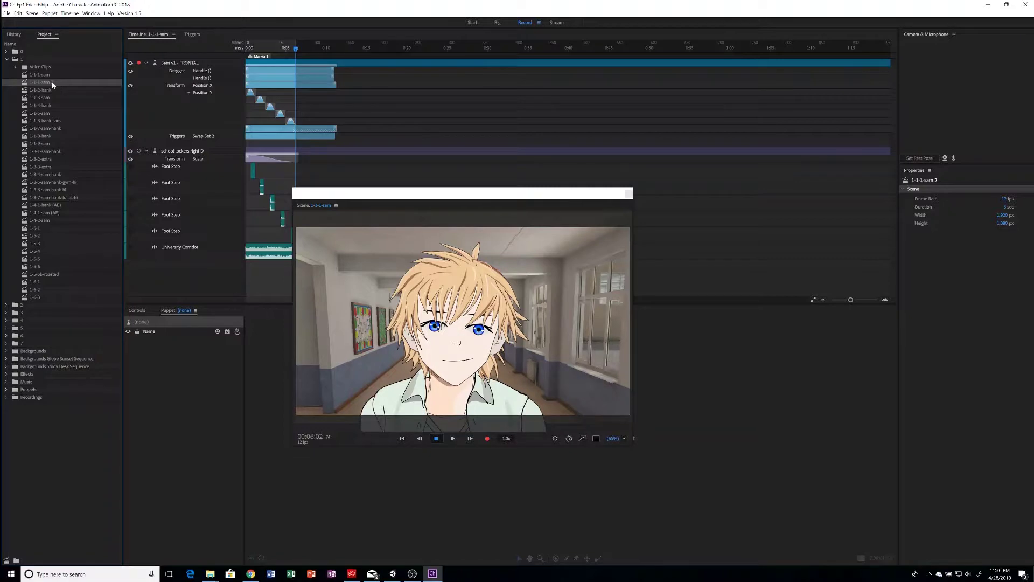
{"action": "left_click", "coordinate": [52, 83]}
{"action": "type", "text": "TEMP"}
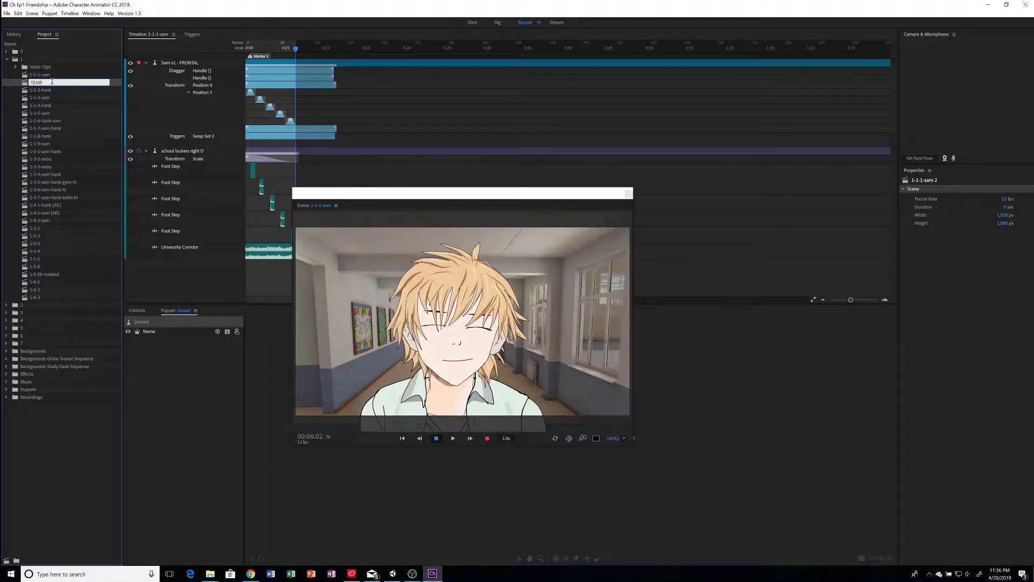
{"action": "key", "text": "Return"}
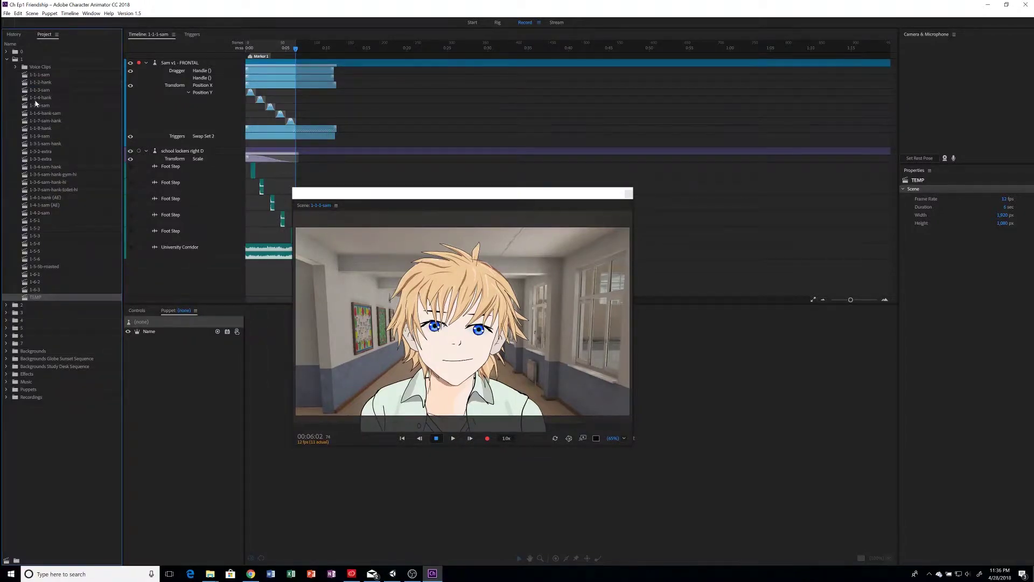
{"action": "double_click", "coordinate": [46, 299]}
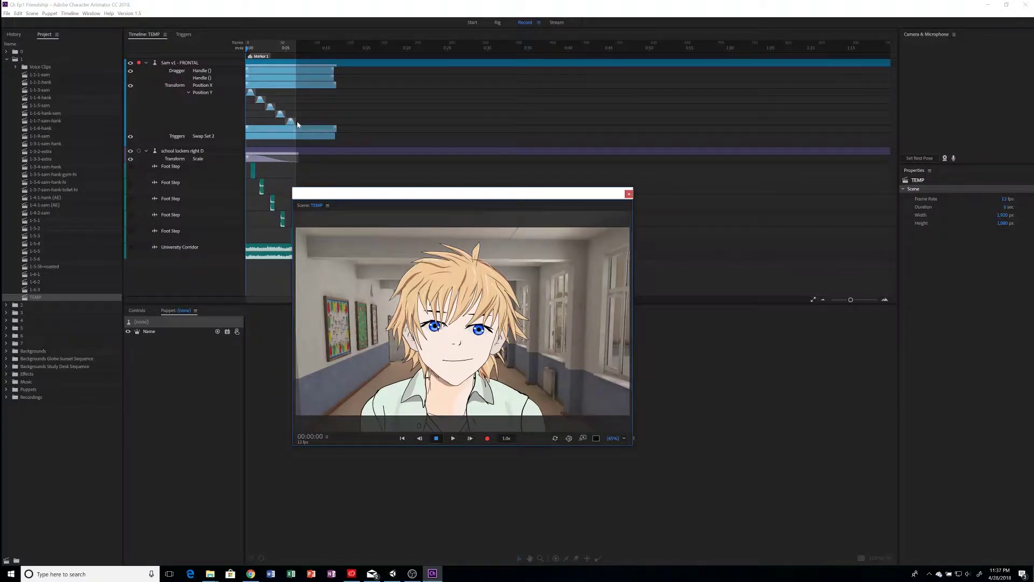
Step: Delete the Position Y takes, the five Foot Step clips and the University Corridor audio
{"action": "left_click_drag", "start_coordinate": [307, 122], "coordinate": [251, 95]}
{"action": "left_click", "coordinate": [461, 322]}
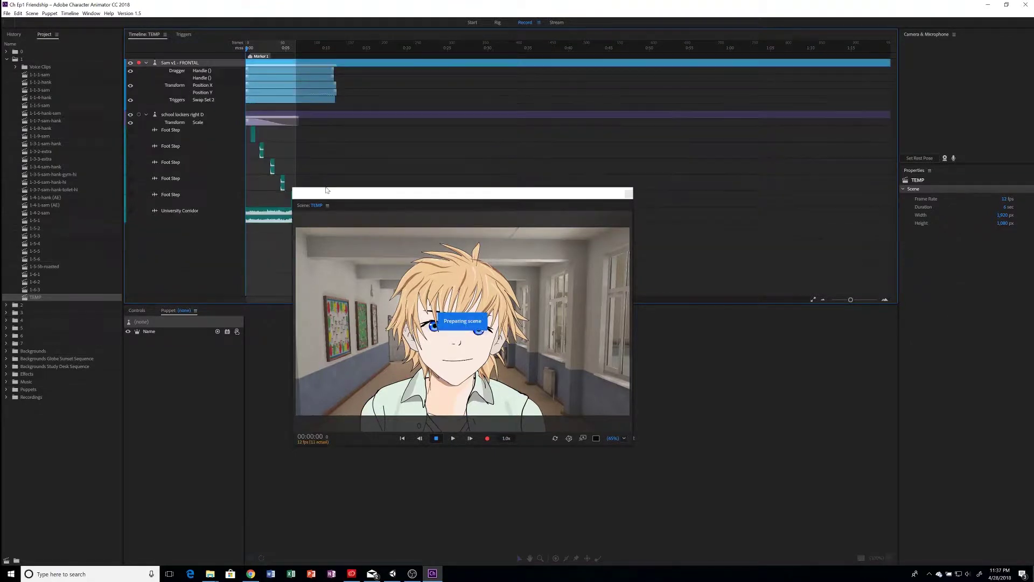
{"action": "left_click_drag", "start_coordinate": [326, 195], "coordinate": [405, 331]}
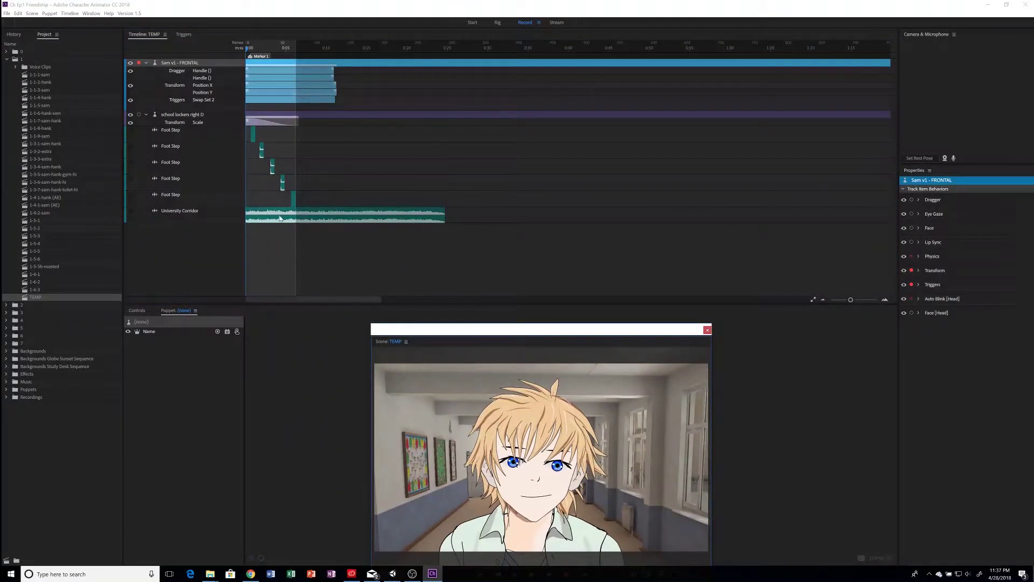
{"action": "left_click", "coordinate": [195, 213]}
{"action": "left_click", "coordinate": [167, 153]}
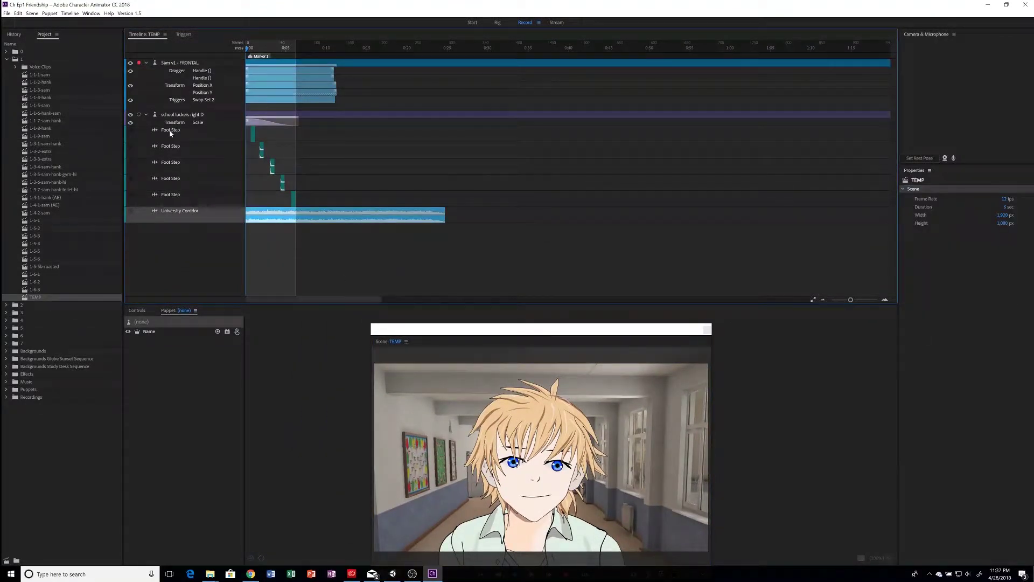
{"action": "left_click", "coordinate": [170, 133]}
{"action": "left_click", "coordinate": [165, 156], "text": "shift"}
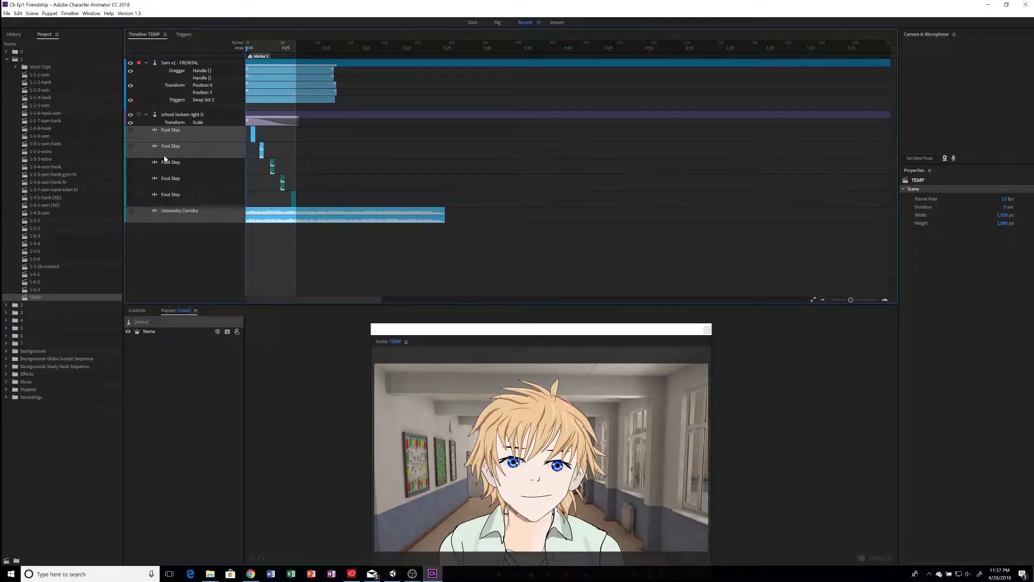
{"action": "left_click", "coordinate": [165, 163], "text": "shift"}
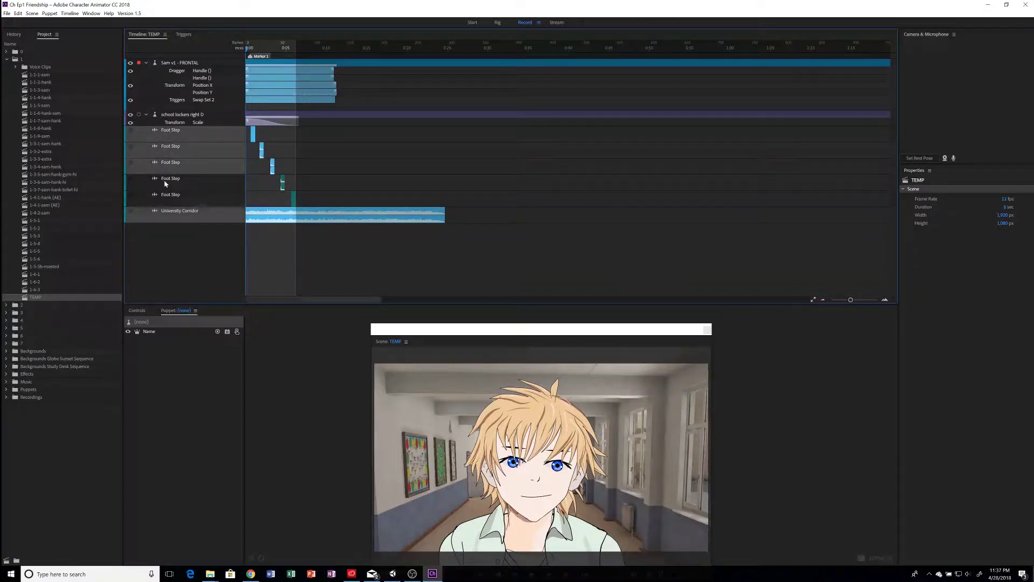
{"action": "left_click", "coordinate": [165, 184], "text": "shift"}
{"action": "left_click", "coordinate": [165, 196], "text": "shift"}
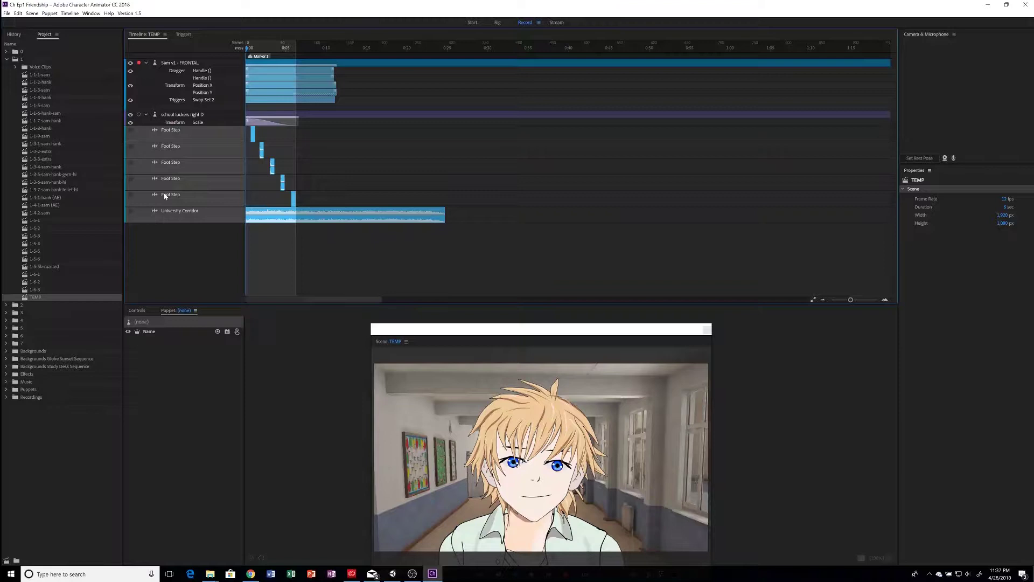
{"action": "key", "text": "Delete"}
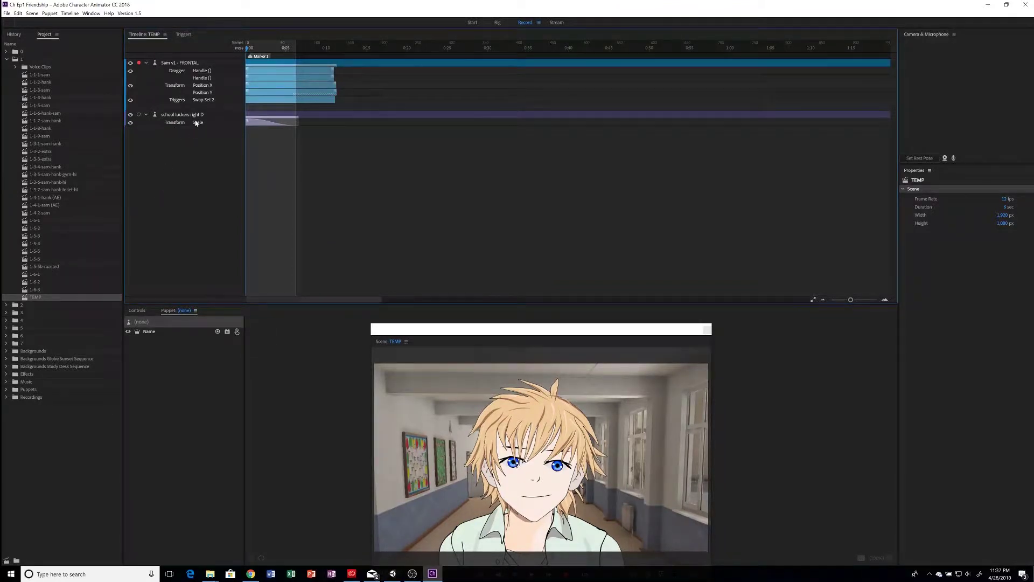
Step: Delete the Scale take on the school lockers right D background
{"action": "left_click", "coordinate": [257, 125]}
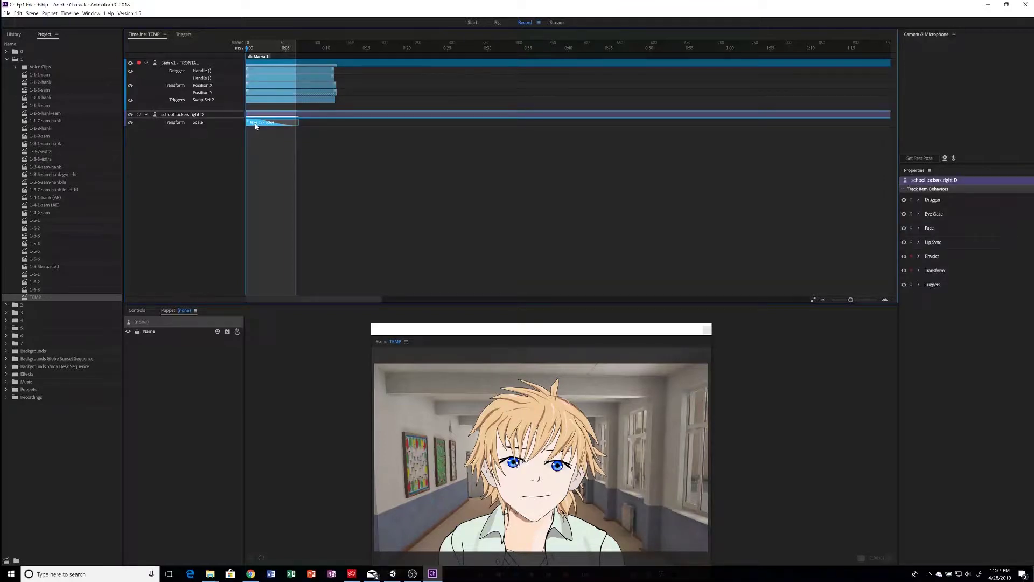
{"action": "left_click", "coordinate": [210, 116]}
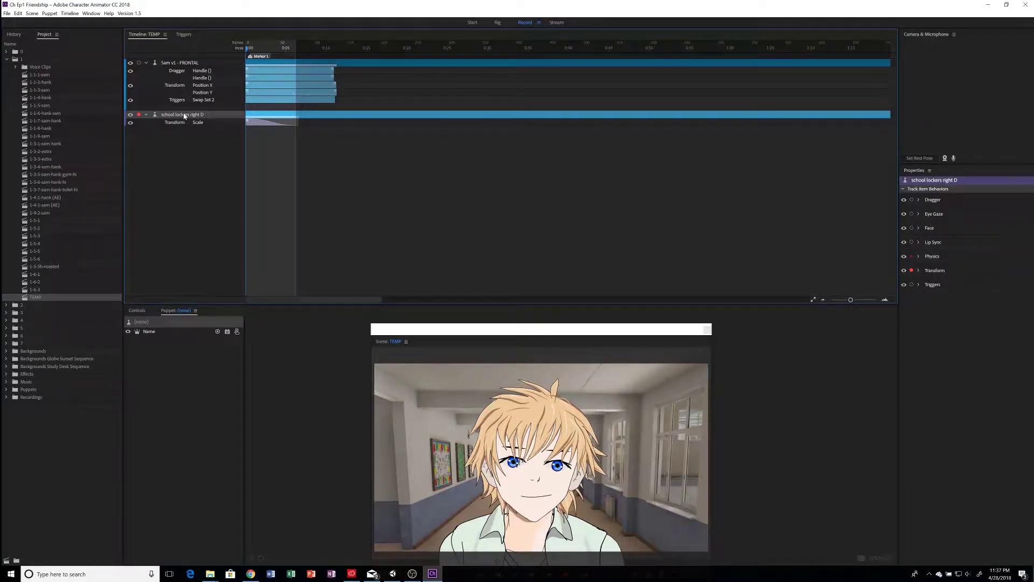
{"action": "left_click", "coordinate": [254, 124]}
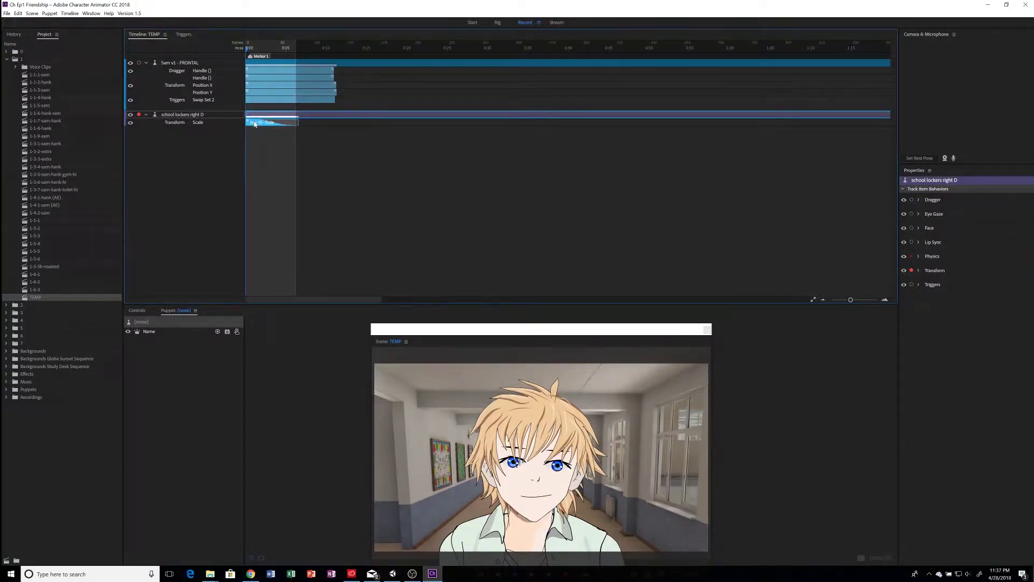
{"action": "key", "text": "Delete"}
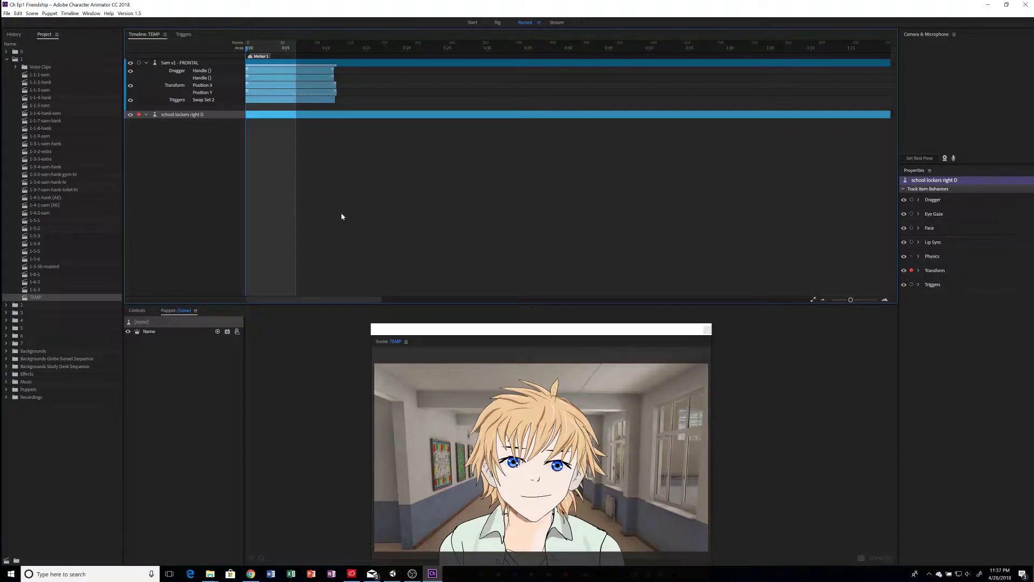
Step: Turn off Sam's Dragger and Transform takes, leaving his enlarged shirt and jeans filling the preview
{"action": "left_click_drag", "start_coordinate": [453, 329], "coordinate": [358, 187]}
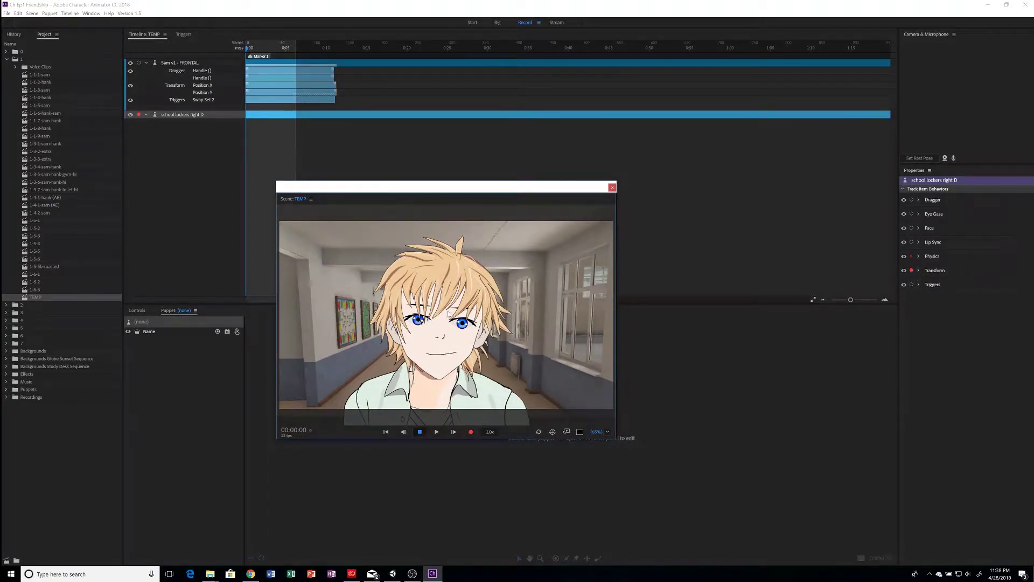
{"action": "scroll", "coordinate": [448, 313], "scroll_direction": "down", "scroll_amount": 2}
{"action": "scroll", "coordinate": [449, 313], "scroll_direction": "down", "scroll_amount": 2}
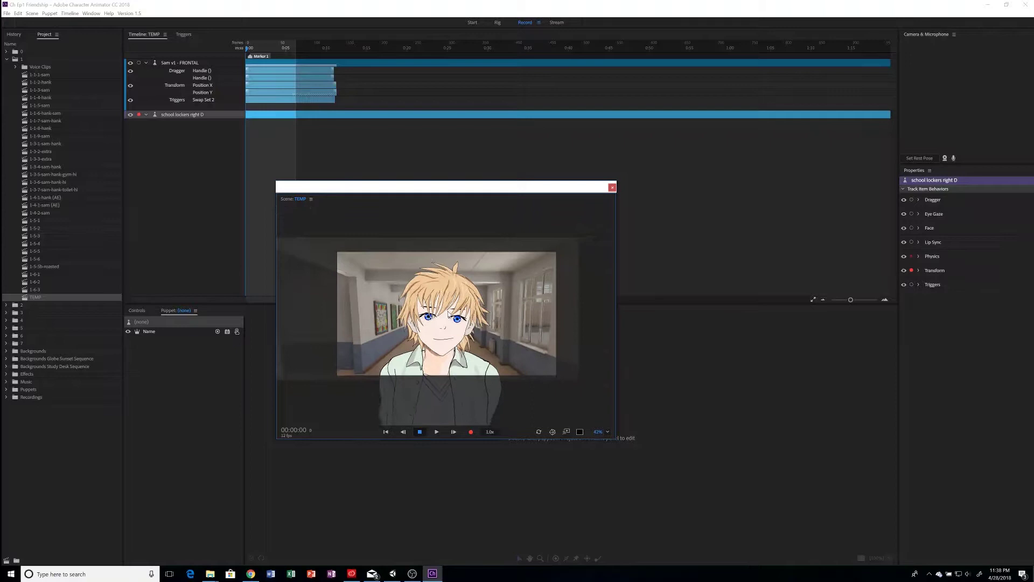
{"action": "left_click_drag", "start_coordinate": [445, 329], "coordinate": [449, 305]}
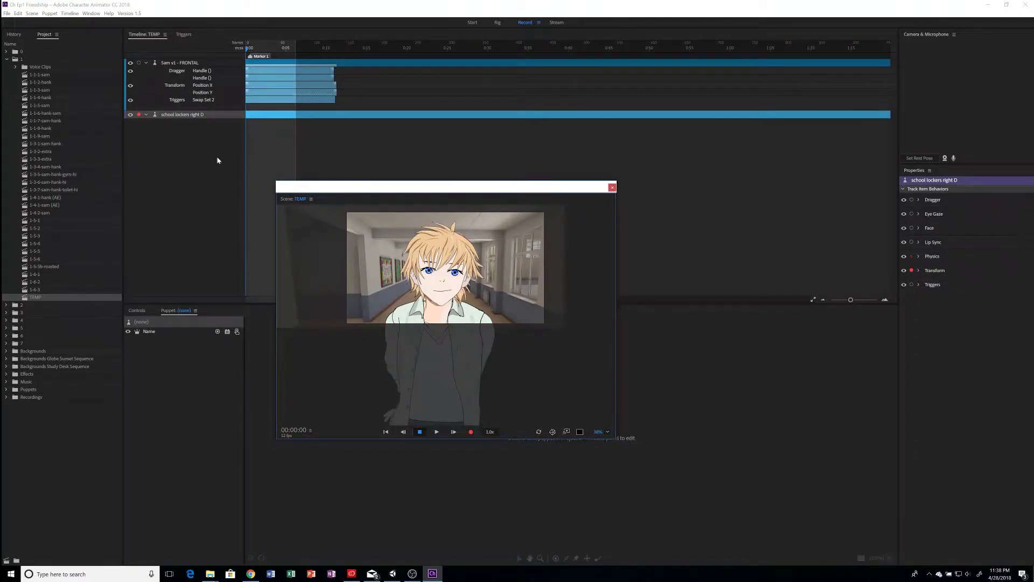
{"action": "left_click", "coordinate": [130, 71]}
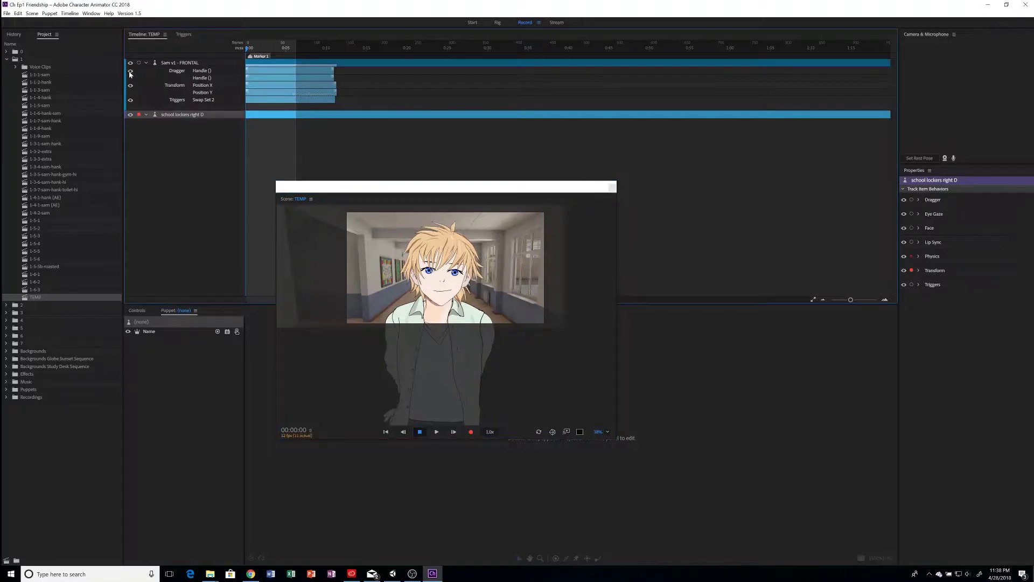
{"action": "left_click", "coordinate": [130, 85]}
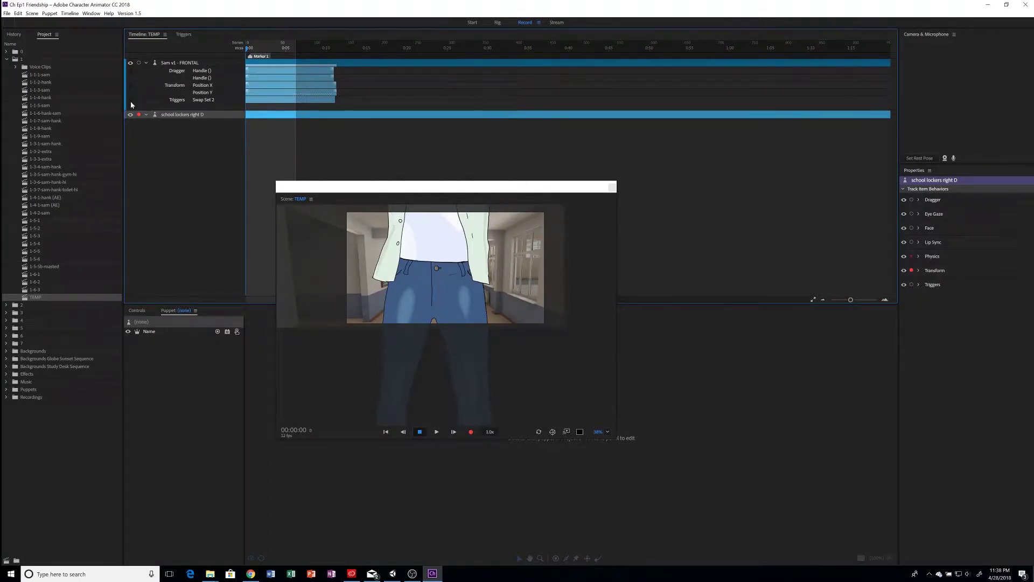
Step: Delete the Swap Set 2 take and re-enable Transform and Dragger, returning Sam to normal size
{"action": "left_click", "coordinate": [270, 102]}
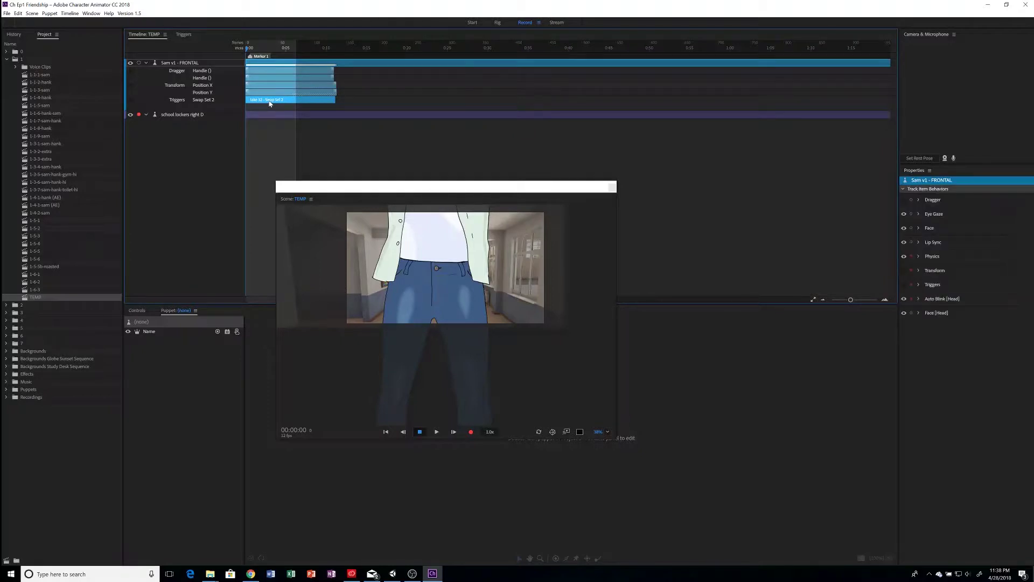
{"action": "key", "text": "Delete"}
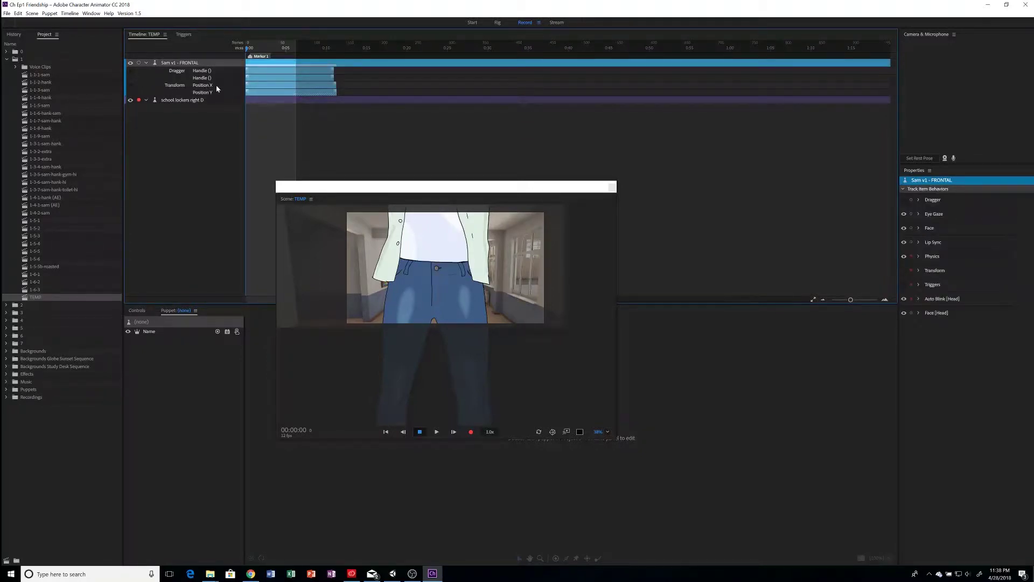
{"action": "left_click", "coordinate": [130, 87]}
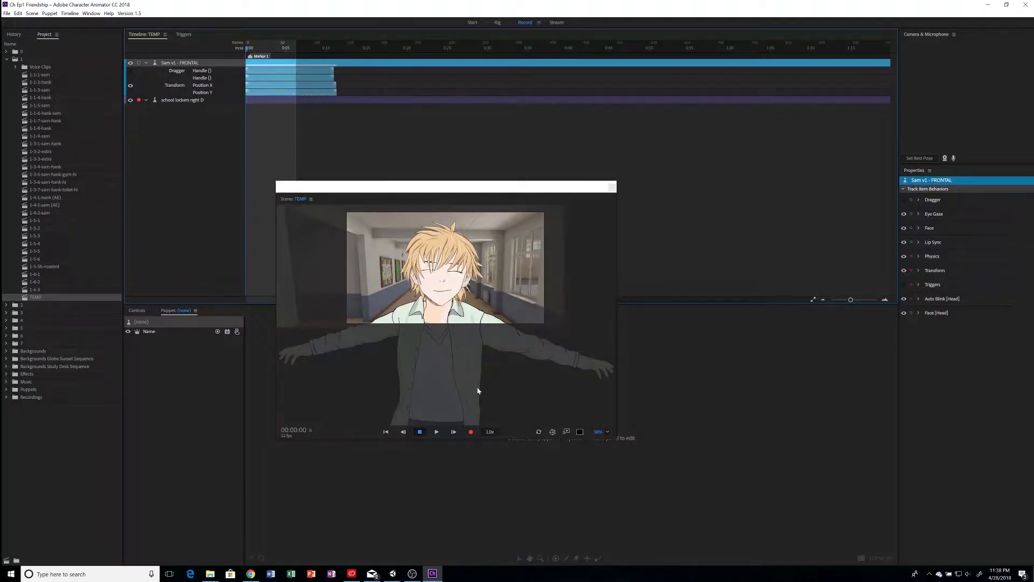
{"action": "left_click", "coordinate": [131, 71]}
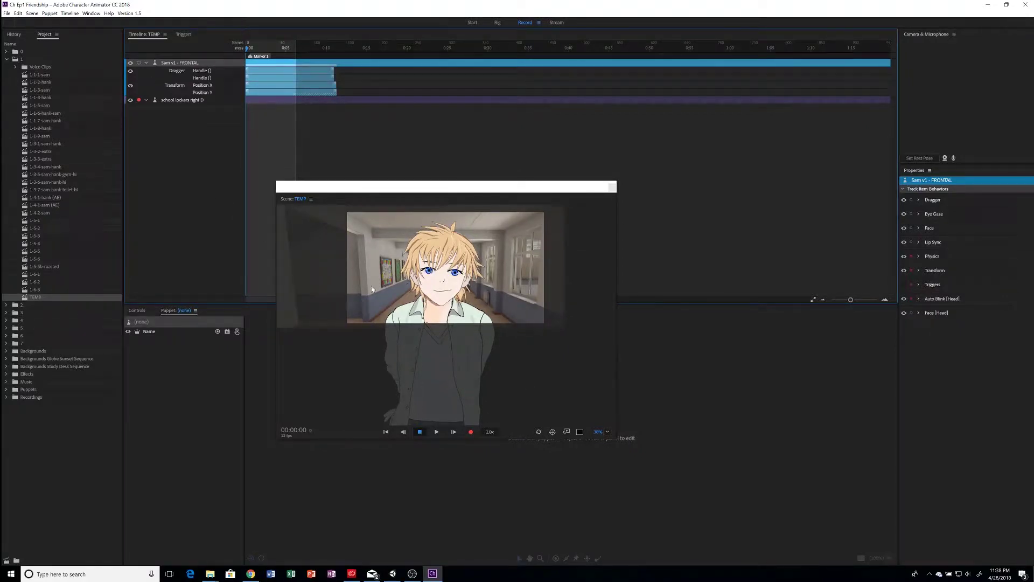
{"action": "left_click", "coordinate": [206, 90]}
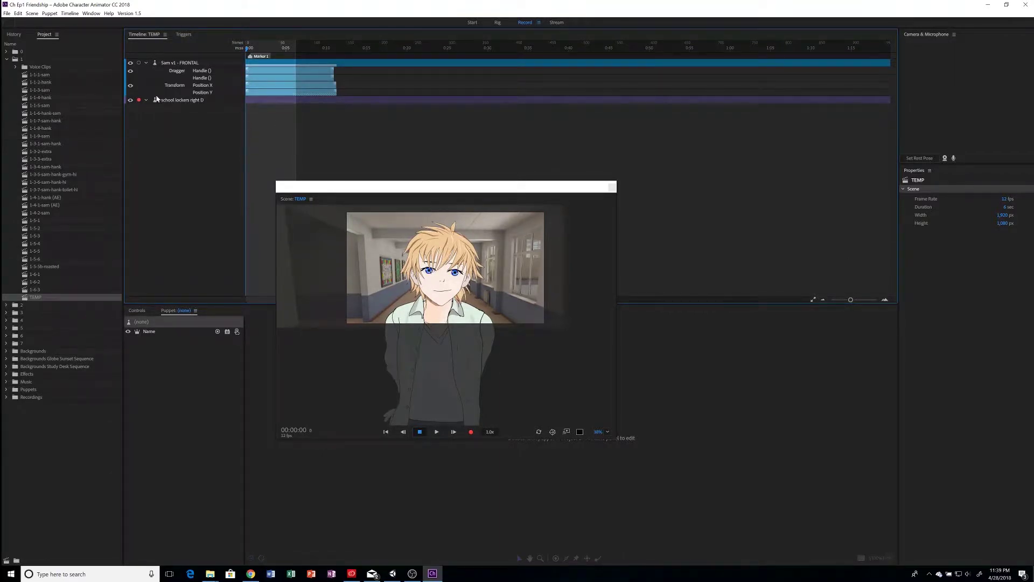
Step: Expand Sam's Transform parameters and scrub Position Y, trying 30 and then negative values
{"action": "left_click", "coordinate": [172, 64]}
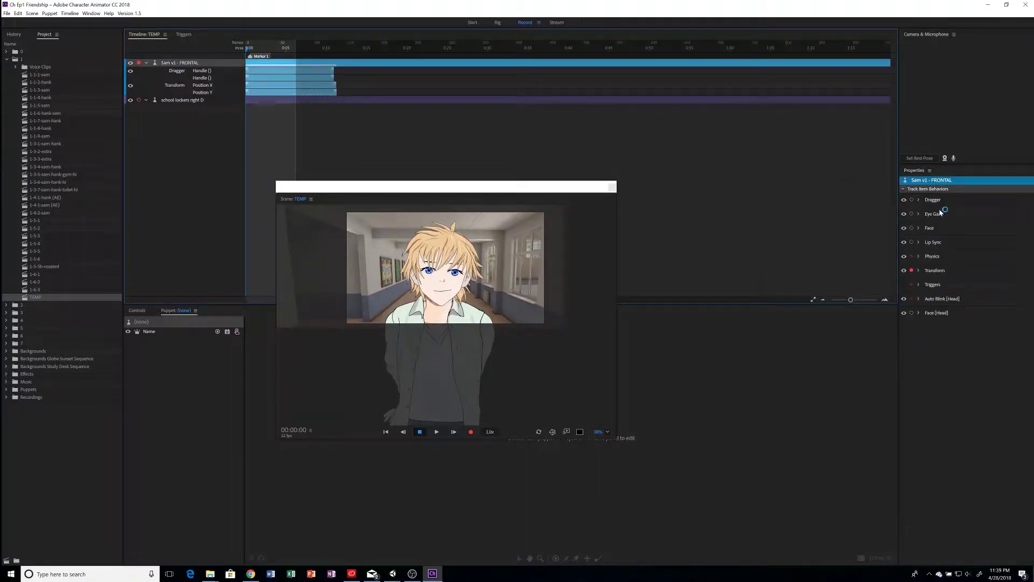
{"action": "left_click", "coordinate": [919, 270]}
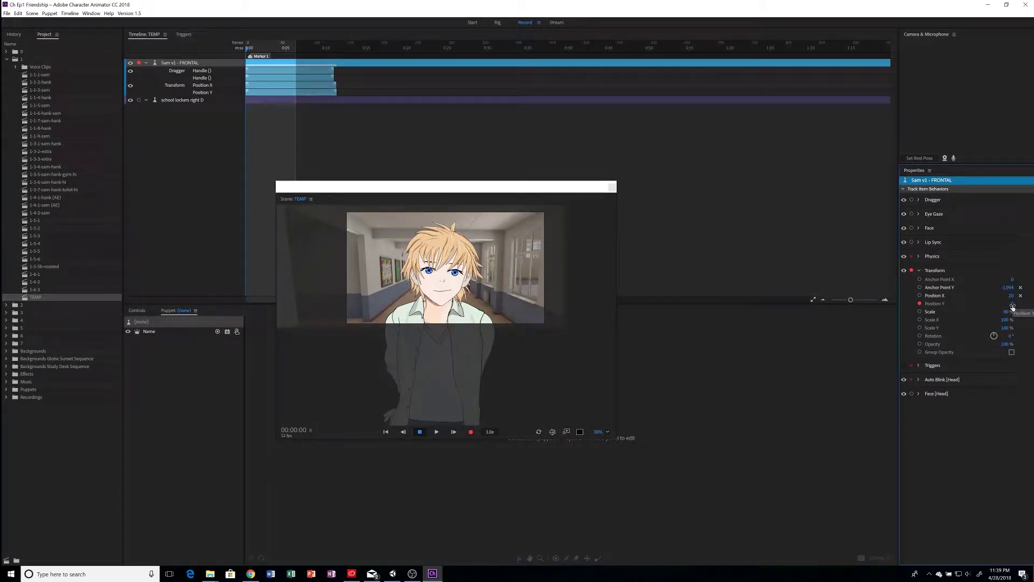
{"action": "mouse_move", "coordinate": [1012, 306]}
{"action": "left_mouse_down"}
{"action": "mouse_move", "coordinate": [1012, 295]}
{"action": "mouse_move", "coordinate": [1005, 317]}
{"action": "left_mouse_up"}
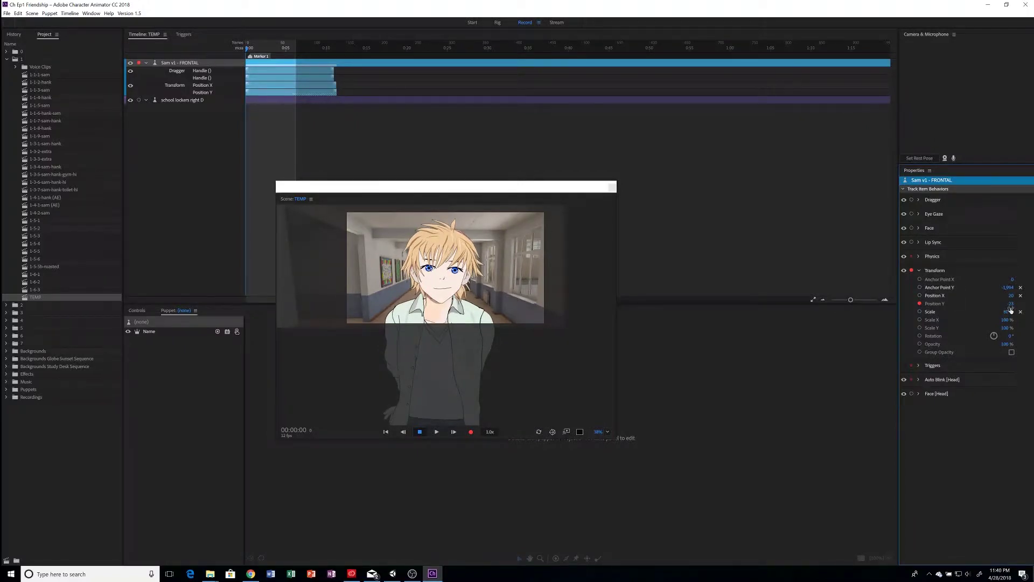
{"action": "left_click_drag", "start_coordinate": [1009, 304], "coordinate": [1007, 305]}
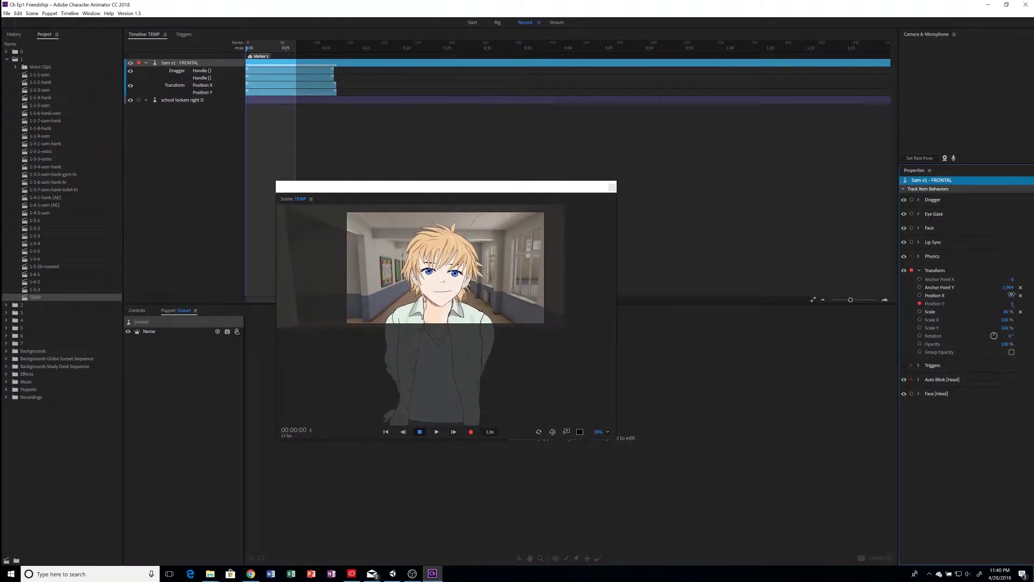
{"action": "mouse_move", "coordinate": [1011, 304]}
{"action": "left_mouse_down"}
{"action": "mouse_move", "coordinate": [981, 306]}
{"action": "mouse_move", "coordinate": [1024, 304]}
{"action": "left_mouse_up"}
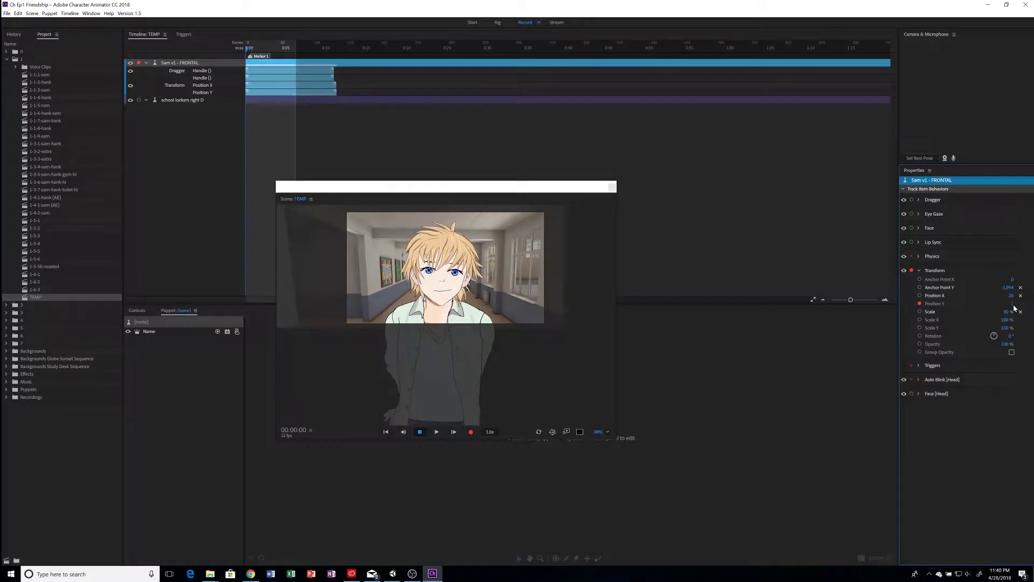
Step: Set Position Y to 0 and arm only the Position Y parameter for recording
{"action": "left_click", "coordinate": [1012, 305]}
{"action": "type", "text": "0"}
{"action": "key", "text": "Return"}
{"action": "left_click", "coordinate": [911, 270]}
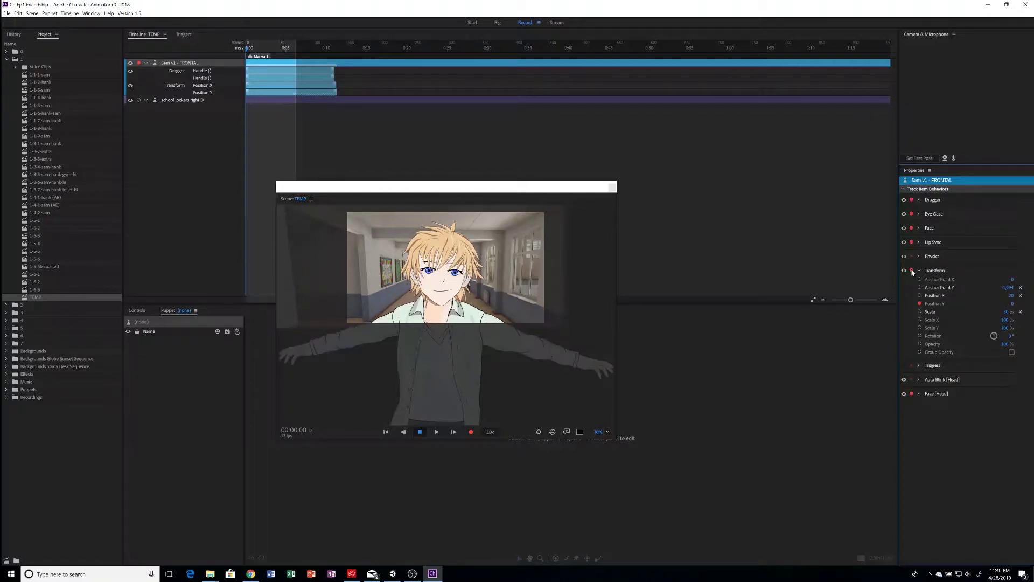
{"action": "left_click", "coordinate": [911, 271]}
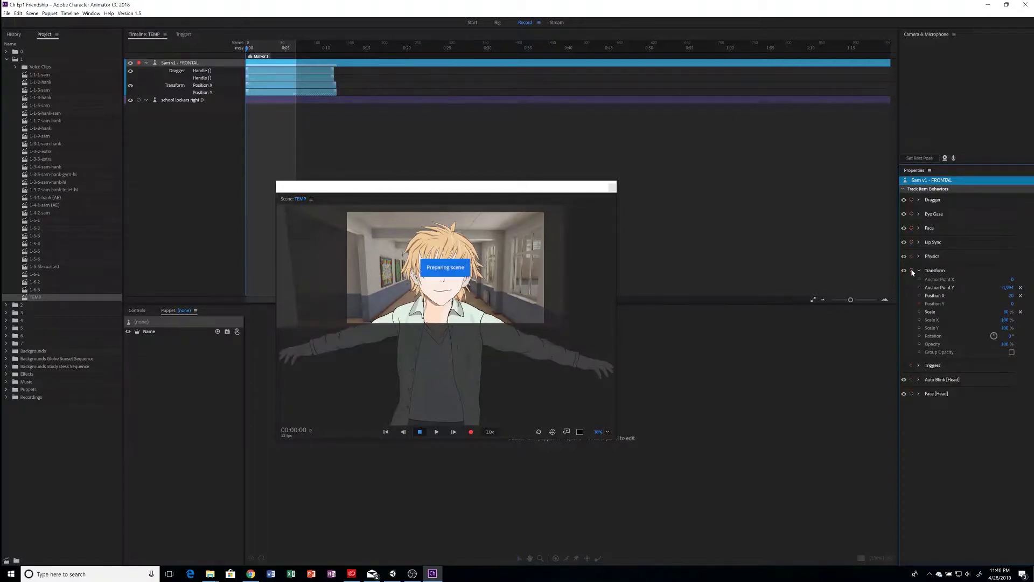
{"action": "left_click", "coordinate": [919, 304]}
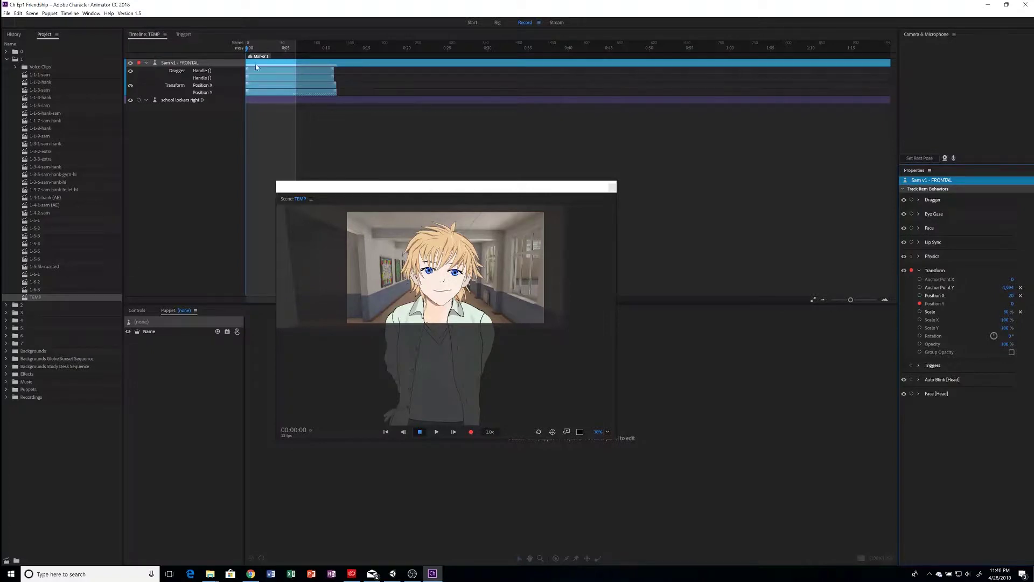
Step: Record a new Position Y take of Sam with Ctrl+R, then stop it
{"action": "key", "text": "ctrl+r"}
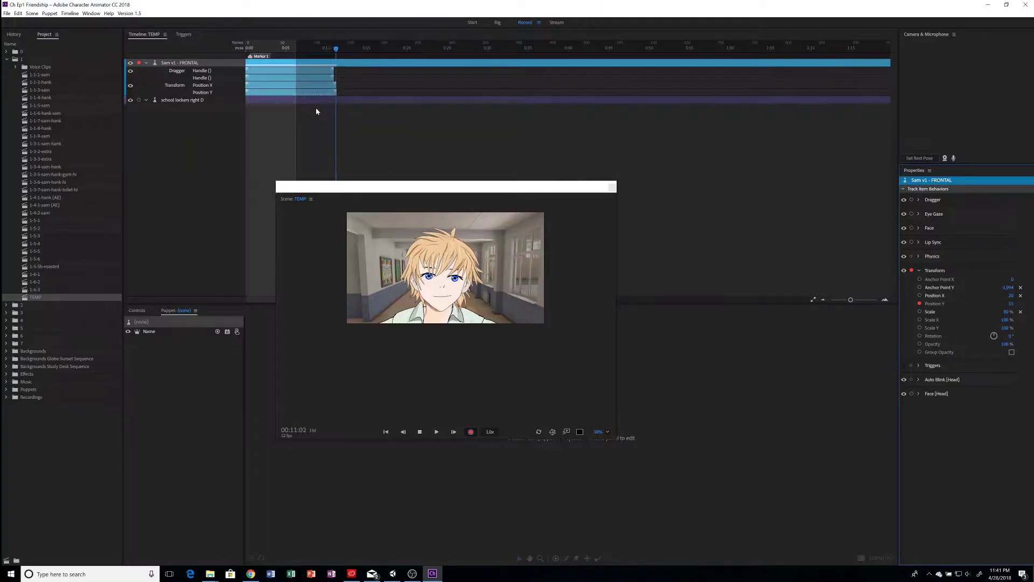
{"action": "key", "text": "space"}
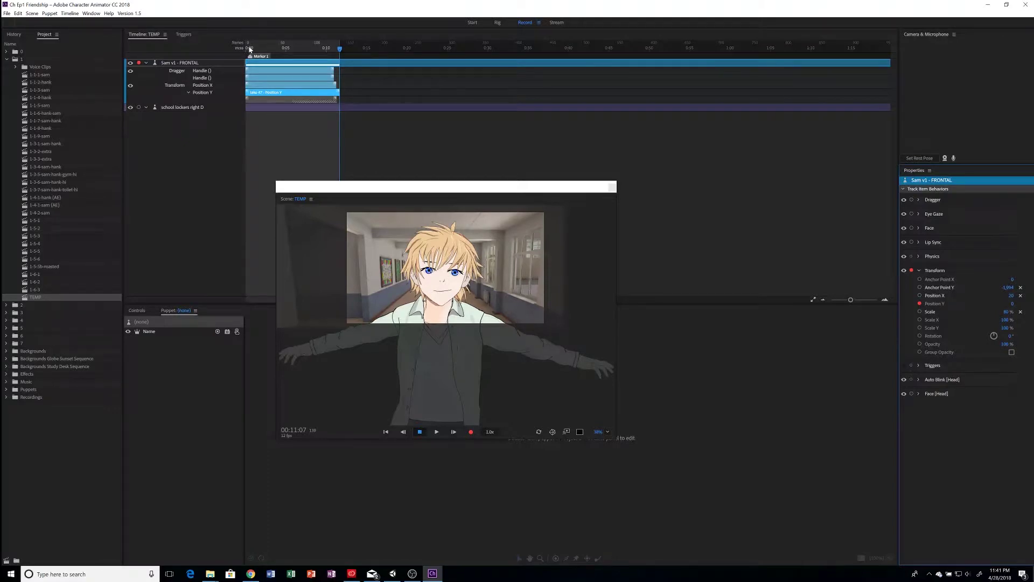
Step: Scrub through the new Position Y take to review its motion
{"action": "mouse_move", "coordinate": [249, 49]}
{"action": "left_mouse_down"}
{"action": "mouse_move", "coordinate": [282, 49]}
{"action": "mouse_move", "coordinate": [244, 51]}
{"action": "left_mouse_up"}
{"action": "left_click", "coordinate": [333, 55]}
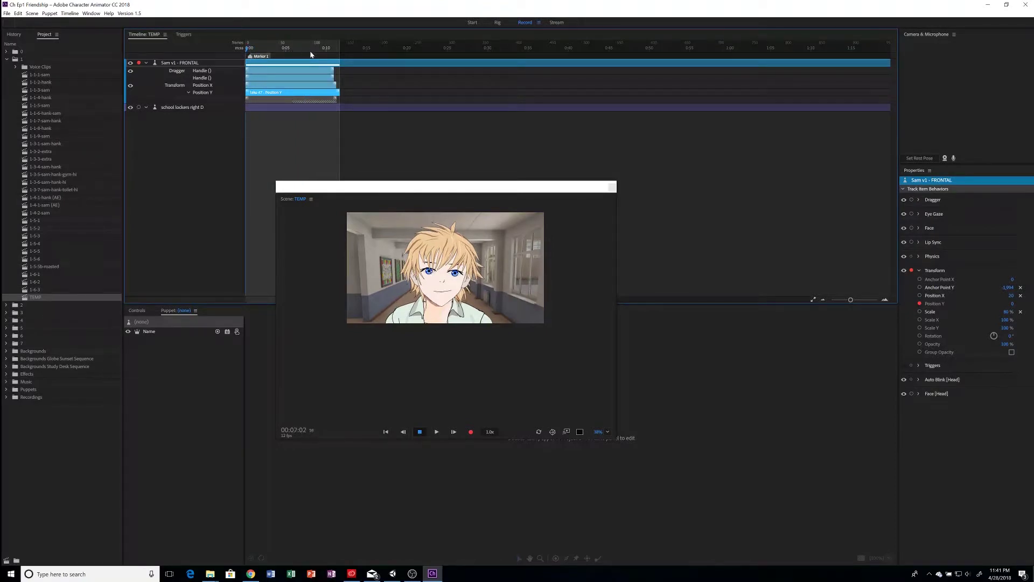
{"action": "left_click_drag", "start_coordinate": [334, 55], "coordinate": [299, 54]}
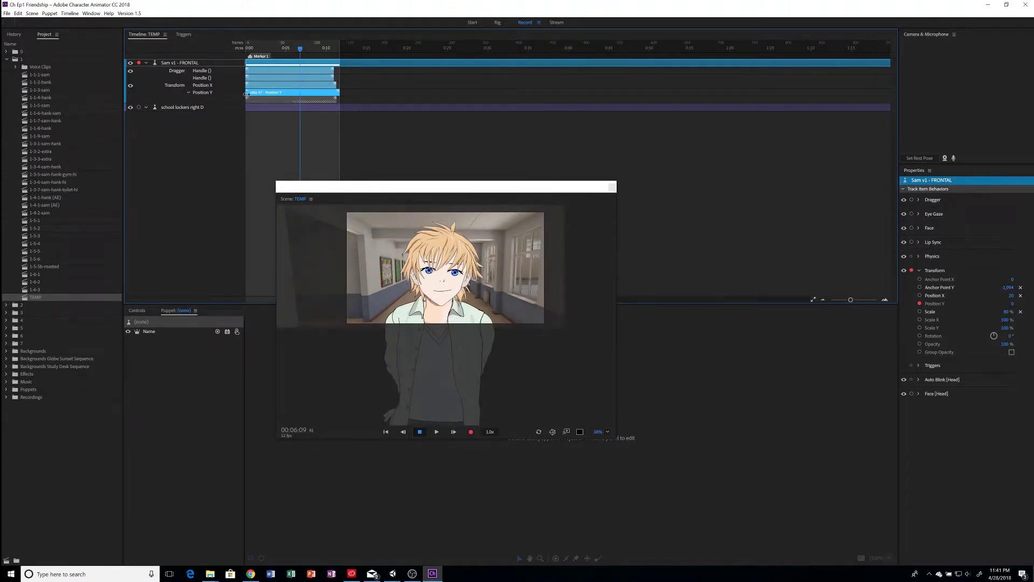
Step: Trim the Position Y take's start, place it at the timeline's beginning, and preview the bob
{"action": "left_click_drag", "start_coordinate": [246, 94], "coordinate": [324, 96]}
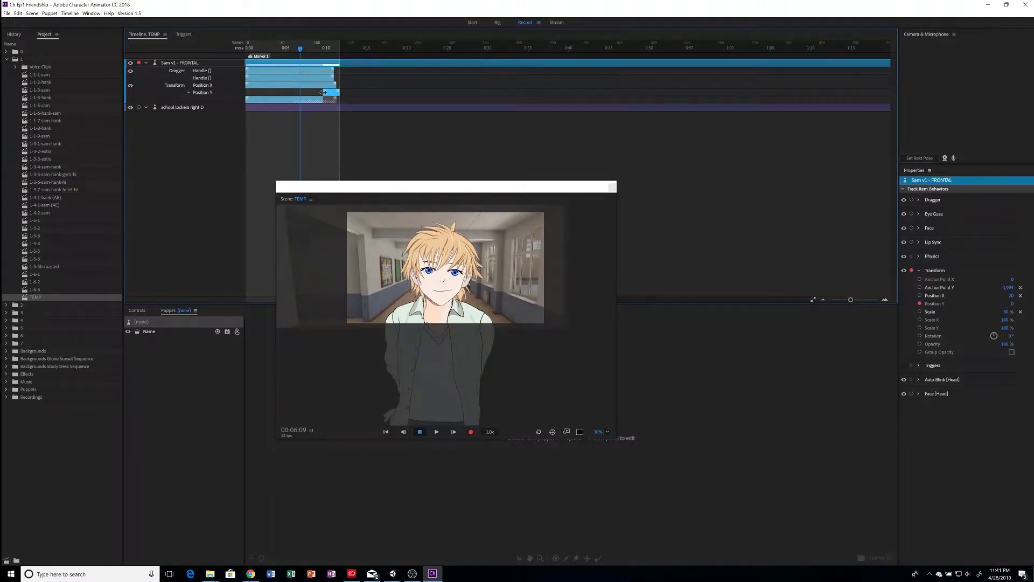
{"action": "left_click_drag", "start_coordinate": [323, 92], "coordinate": [240, 93]}
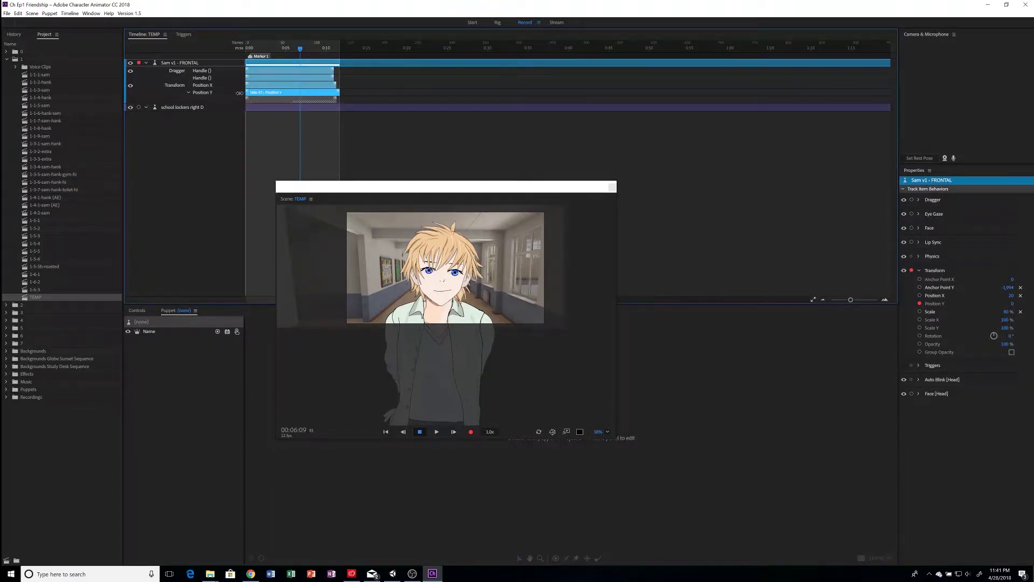
{"action": "mouse_move", "coordinate": [248, 92]}
{"action": "left_mouse_down"}
{"action": "mouse_move", "coordinate": [330, 95]}
{"action": "mouse_move", "coordinate": [243, 95]}
{"action": "left_mouse_up"}
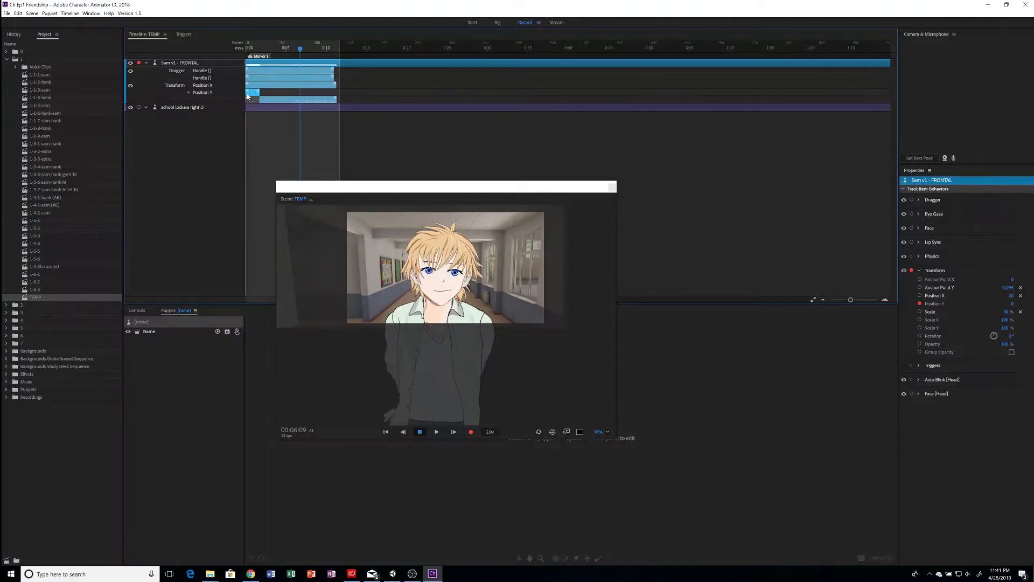
{"action": "left_click", "coordinate": [256, 48]}
{"action": "left_click", "coordinate": [244, 48]}
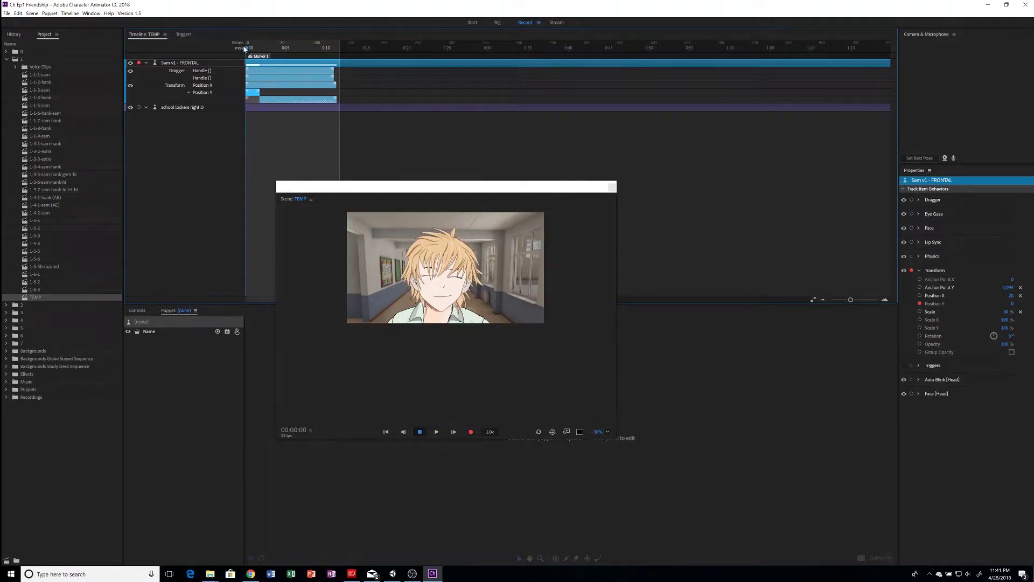
{"action": "left_click_drag", "start_coordinate": [243, 49], "coordinate": [264, 50]}
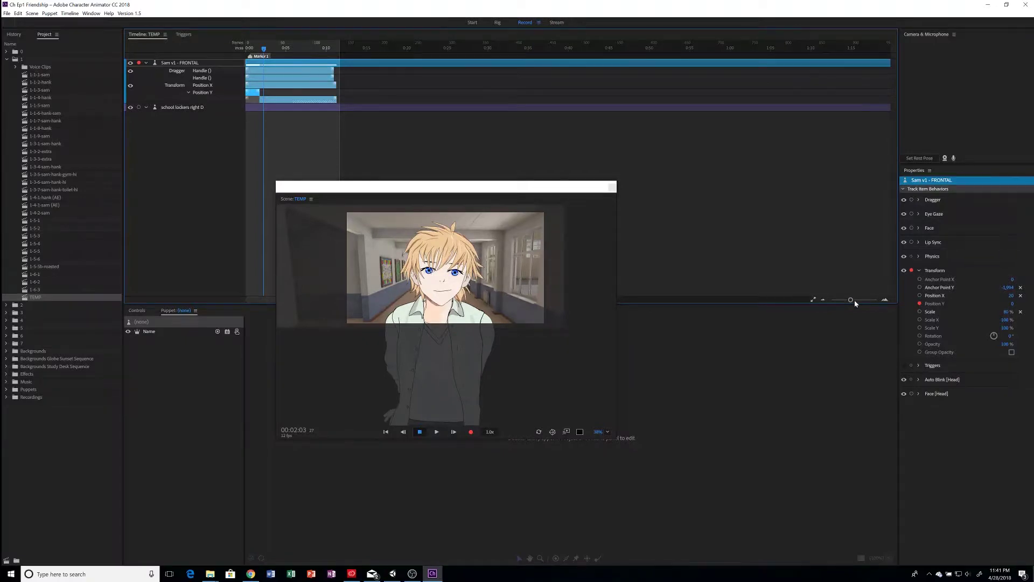
Step: Zoom the timeline in and scrub the first second to about frame 20
{"action": "left_click_drag", "start_coordinate": [850, 300], "coordinate": [857, 300]}
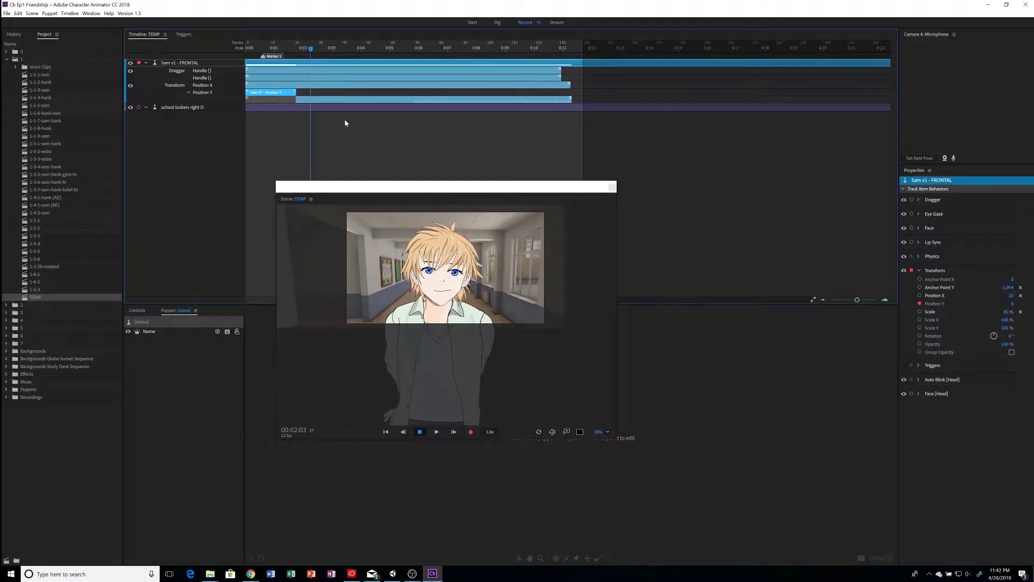
{"action": "left_click", "coordinate": [246, 48]}
{"action": "left_click_drag", "start_coordinate": [246, 50], "coordinate": [306, 50]}
{"action": "mouse_move", "coordinate": [306, 50]}
{"action": "left_mouse_down"}
{"action": "mouse_move", "coordinate": [288, 51]}
{"action": "mouse_move", "coordinate": [303, 50]}
{"action": "left_mouse_up"}
Step: Shorten the Position Y take's end to around frames 10 and 7, leaving one brief bob
{"action": "left_click_drag", "start_coordinate": [294, 96], "coordinate": [268, 92]}
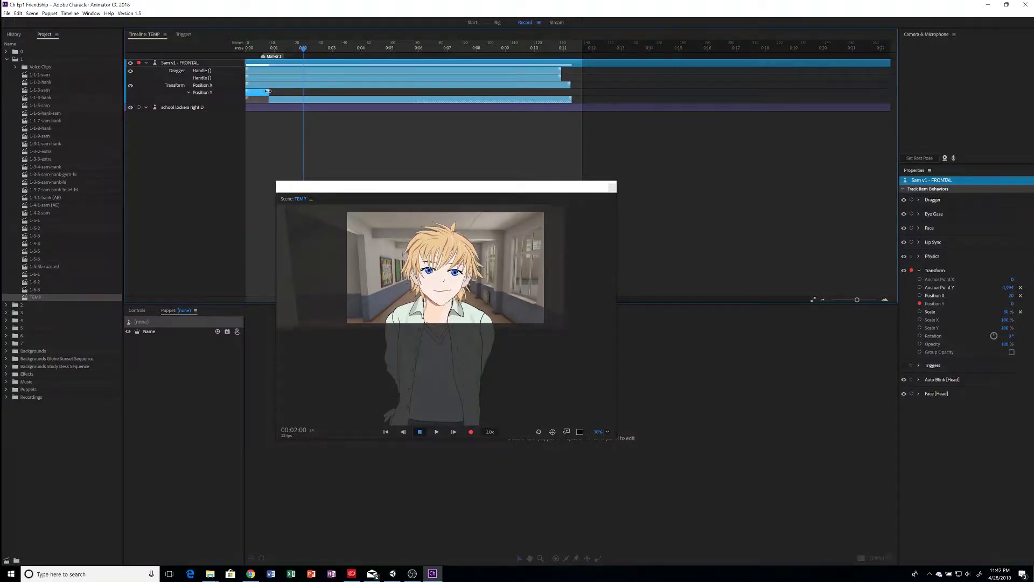
{"action": "left_click", "coordinate": [270, 47]}
{"action": "left_click_drag", "start_coordinate": [268, 49], "coordinate": [279, 52]}
{"action": "mouse_move", "coordinate": [264, 90]}
{"action": "left_mouse_down"}
{"action": "mouse_move", "coordinate": [251, 90]}
{"action": "mouse_move", "coordinate": [258, 94]}
{"action": "left_mouse_up"}
{"action": "mouse_move", "coordinate": [257, 48]}
{"action": "left_mouse_down"}
{"action": "mouse_move", "coordinate": [242, 46]}
{"action": "mouse_move", "coordinate": [267, 50]}
{"action": "left_mouse_up"}
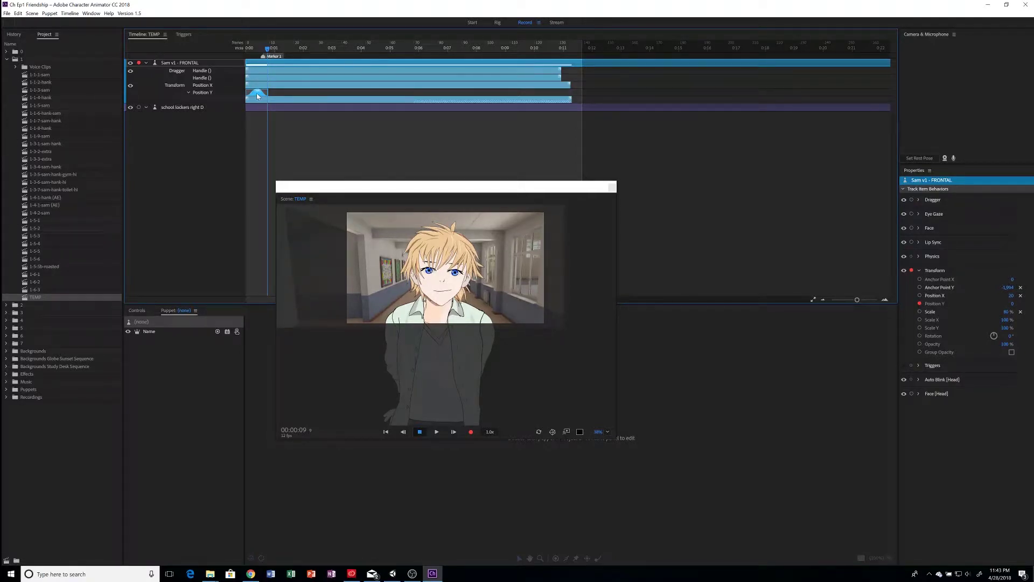
Step: Enlarge the Position Y lane so the bob's take bar is easier to work with
{"action": "left_click_drag", "start_coordinate": [257, 96], "coordinate": [324, 118]}
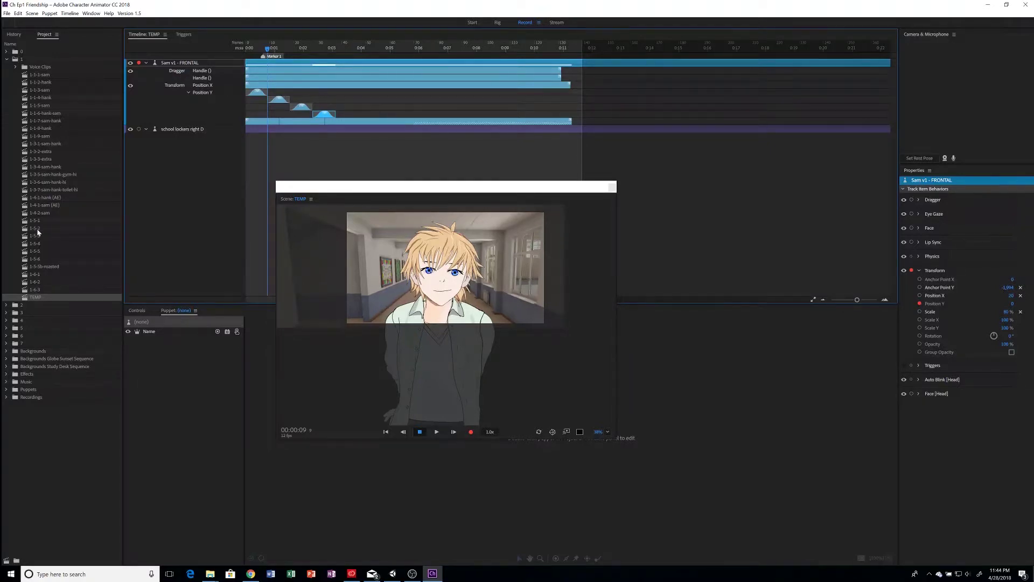
Step: Reopen the TEMP scene from the Project panel and set its Duration to 6 seconds
{"action": "left_click", "coordinate": [40, 76]}
{"action": "double_click", "coordinate": [41, 75]}
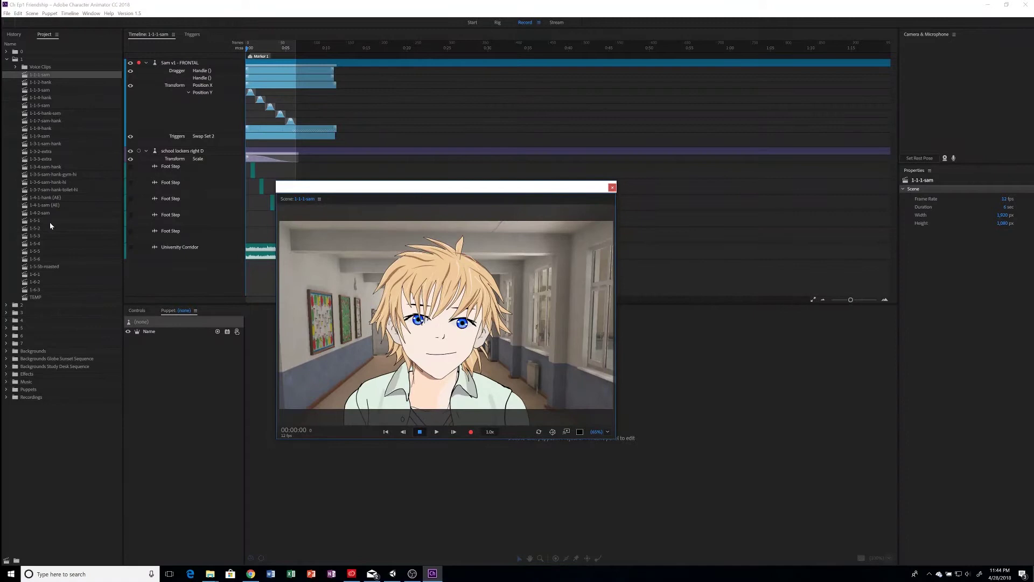
{"action": "double_click", "coordinate": [34, 297]}
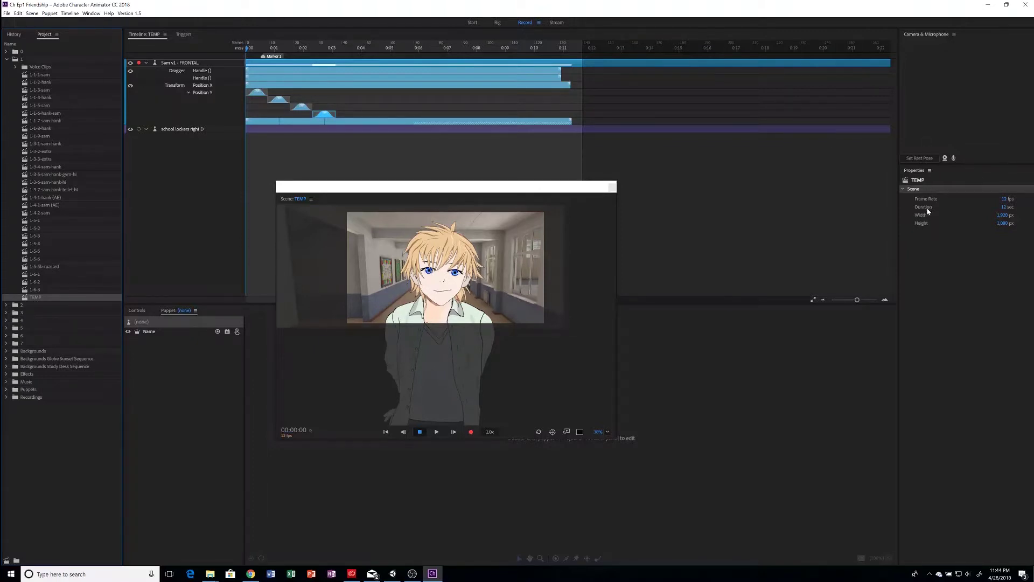
{"action": "left_click", "coordinate": [1003, 207]}
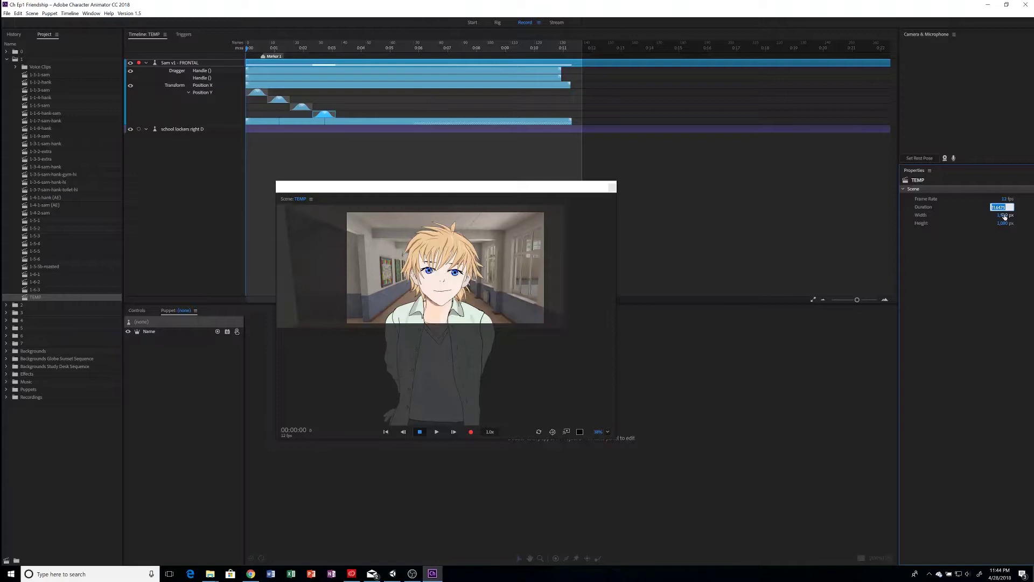
{"action": "type", "text": "6"}
{"action": "key", "text": "Return"}
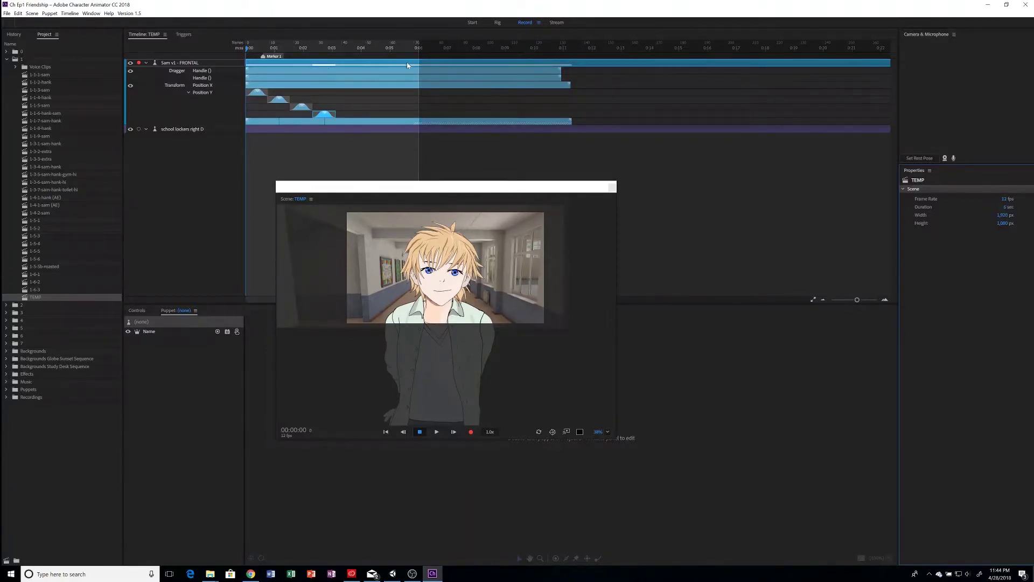
Step: Duplicate the fourth Position Y bob repeatedly, placing each copy just after the previous one
{"action": "left_click", "coordinate": [186, 63]}
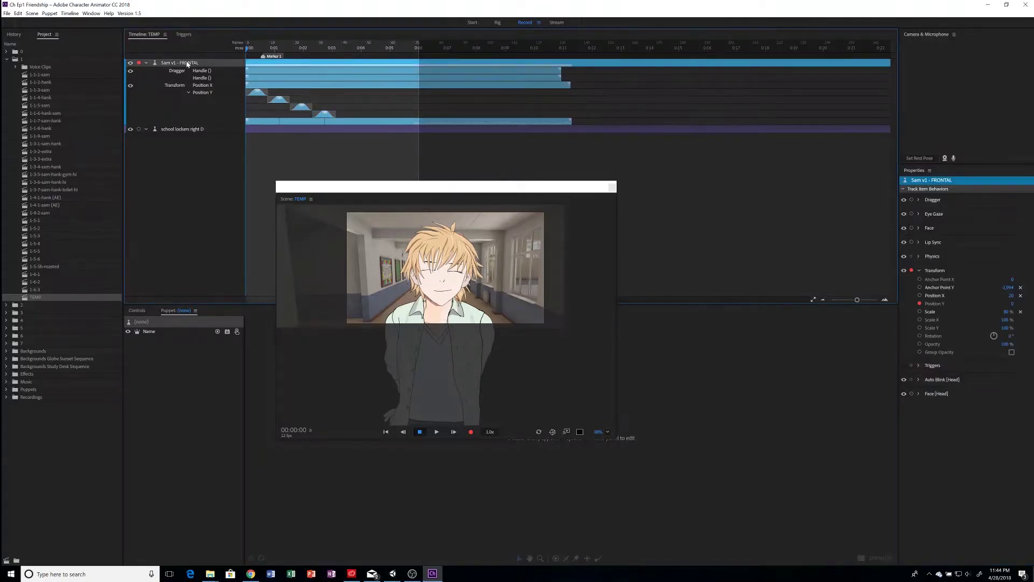
{"action": "left_click", "coordinate": [323, 116]}
{"action": "key", "text": "ctrl+d"}
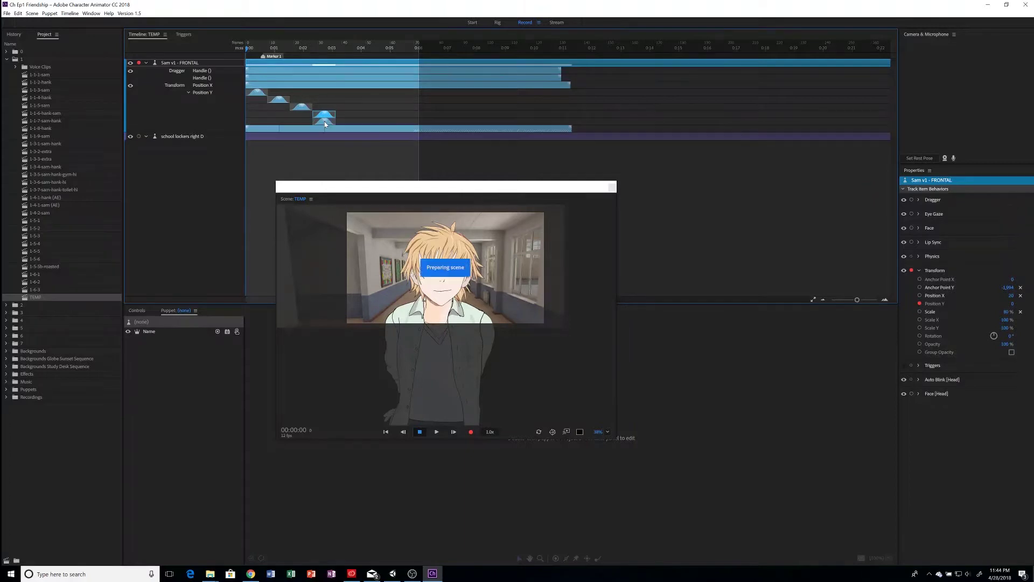
{"action": "left_click_drag", "start_coordinate": [324, 121], "coordinate": [384, 138]}
{"action": "key", "text": "ctrl+d"}
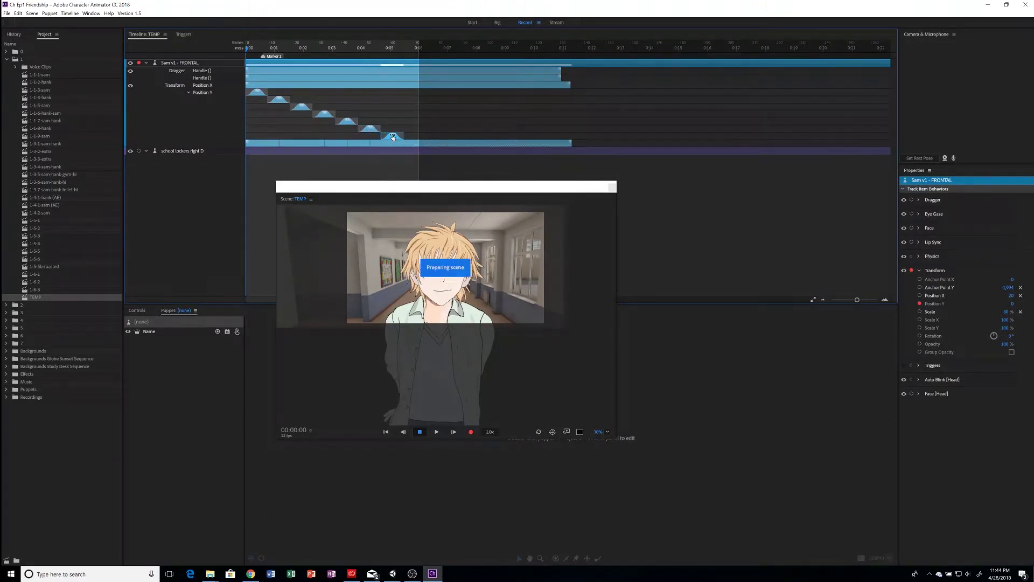
{"action": "key", "text": "ctrl+d"}
{"action": "left_click_drag", "start_coordinate": [393, 144], "coordinate": [427, 147]}
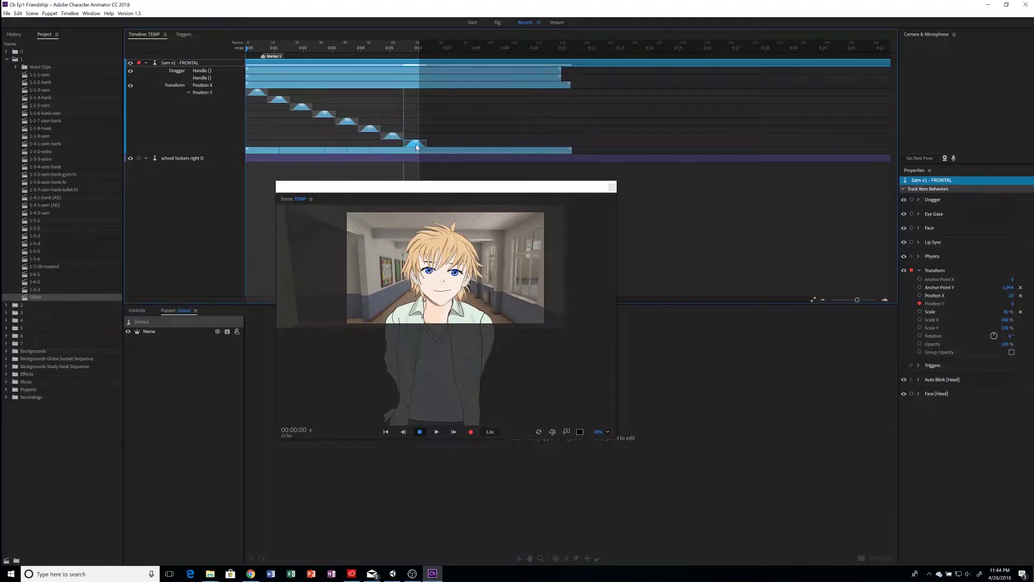
Step: Rewind to the scene start and play it to preview Sam's bobbing
{"action": "left_click", "coordinate": [257, 48]}
{"action": "left_click_drag", "start_coordinate": [256, 50], "coordinate": [235, 51]}
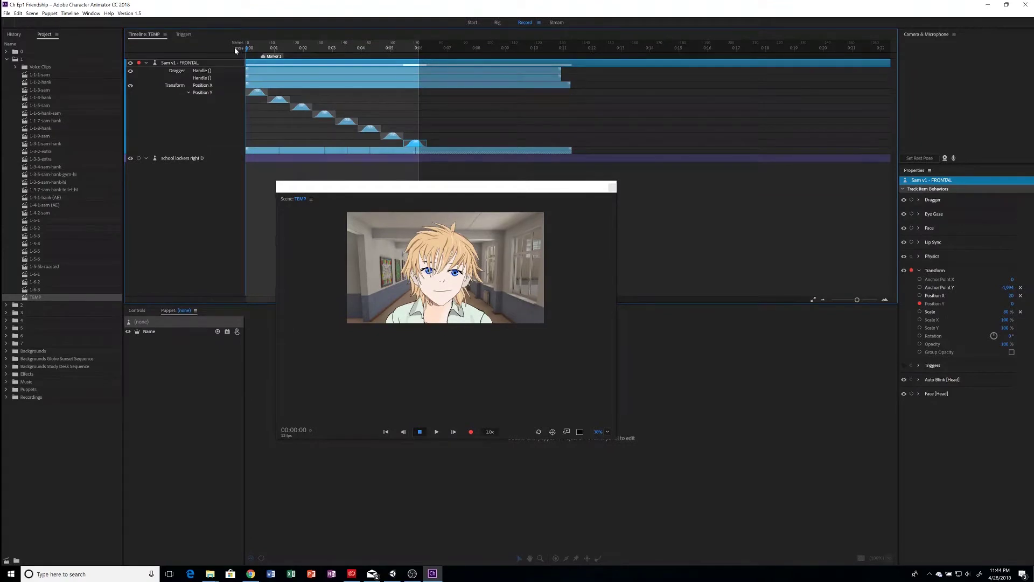
{"action": "key", "text": "space"}
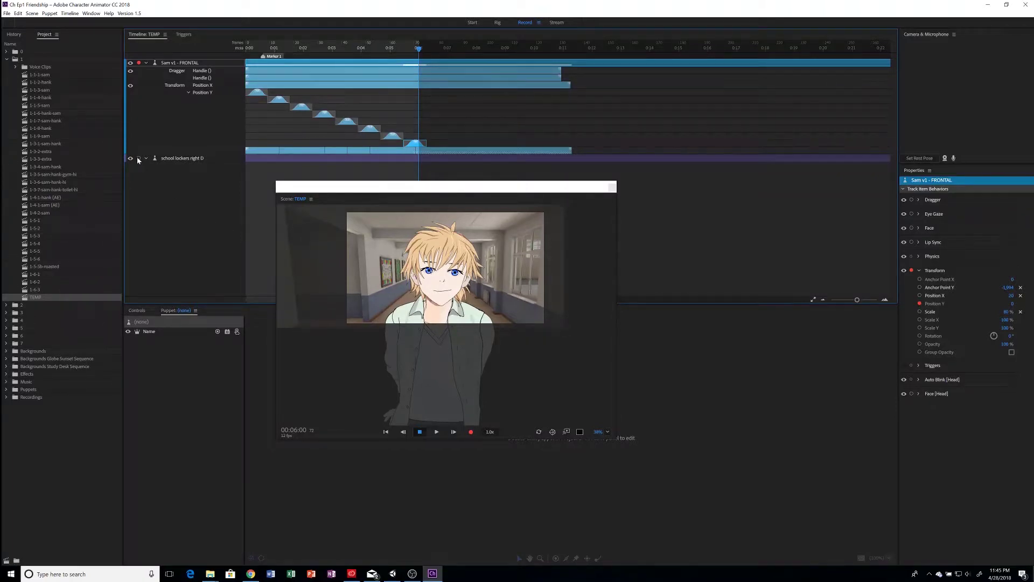
Step: Select the school lockers right D track and toggle its visibility off and back on
{"action": "left_click", "coordinate": [257, 160]}
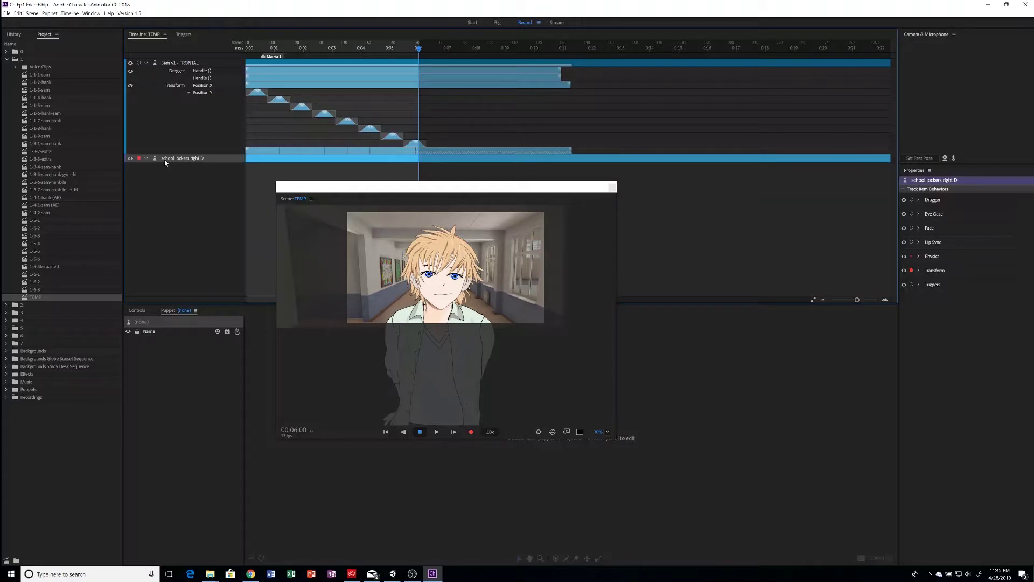
{"action": "left_click", "coordinate": [130, 158]}
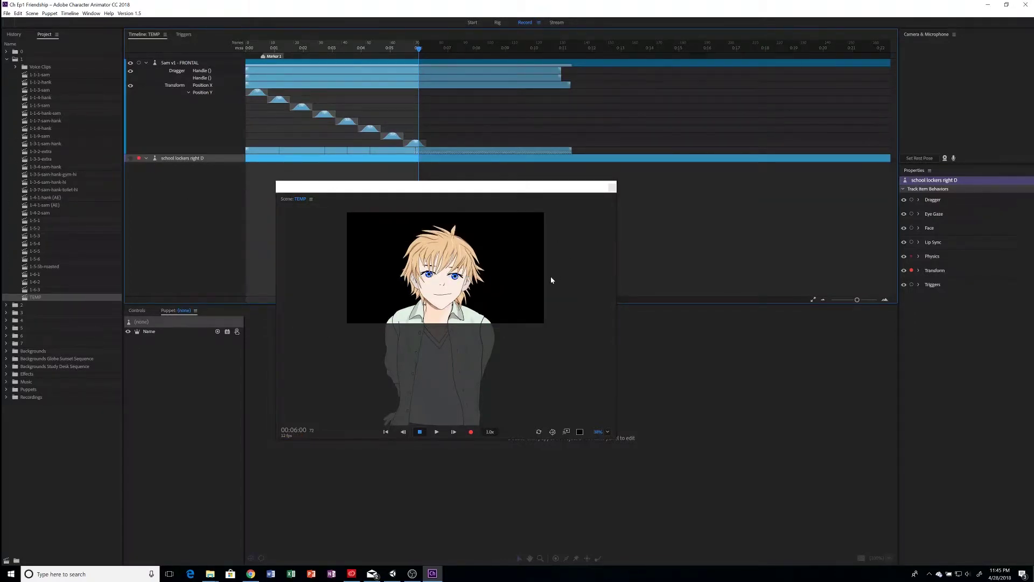
{"action": "left_click", "coordinate": [130, 158]}
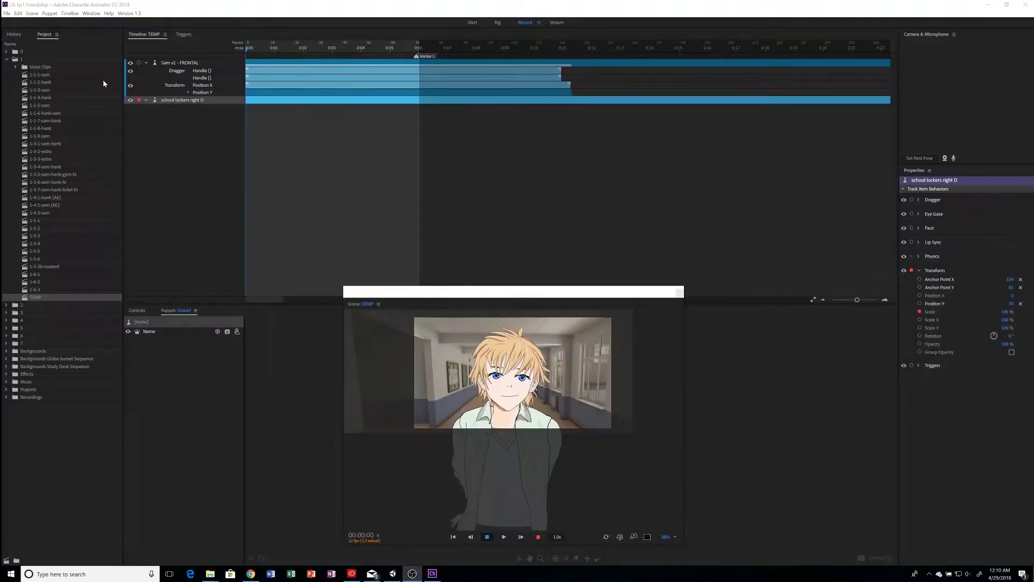
Step: Try the background at about 137% scale with Anchor Point Y 81, then disarm Scale at 100%
{"action": "left_click", "coordinate": [201, 104]}
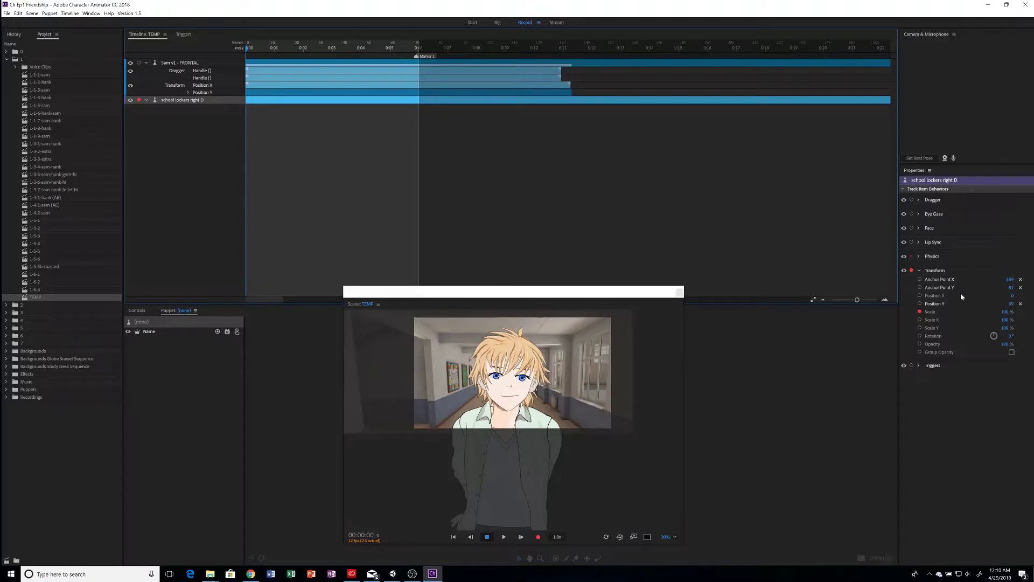
{"action": "mouse_move", "coordinate": [1006, 313]}
{"action": "left_mouse_down"}
{"action": "mouse_move", "coordinate": [1009, 287]}
{"action": "mouse_move", "coordinate": [1006, 317]}
{"action": "left_mouse_up"}
{"action": "left_click_drag", "start_coordinate": [1005, 310], "coordinate": [1006, 287]}
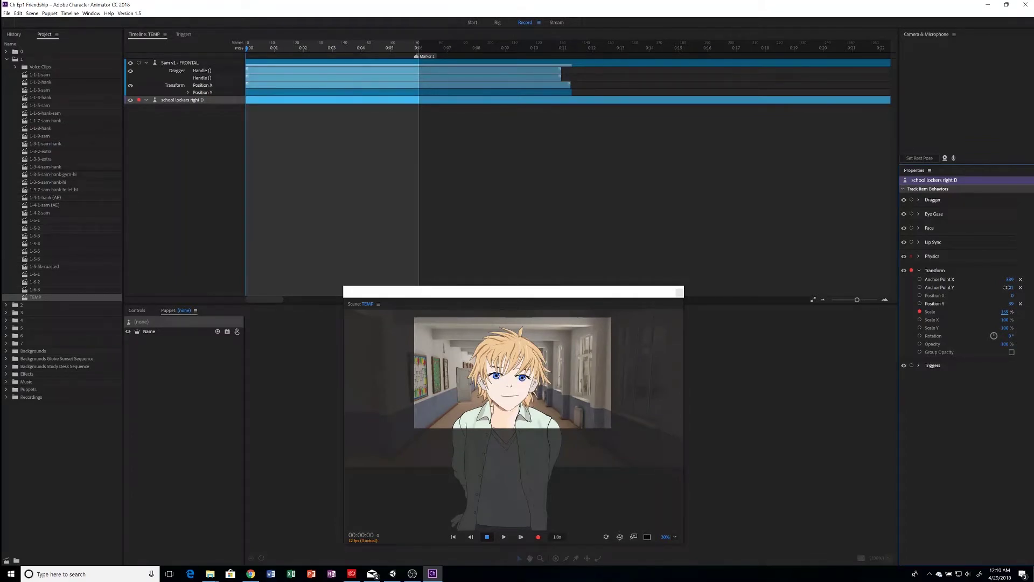
{"action": "left_click_drag", "start_coordinate": [1006, 287], "coordinate": [1006, 318]}
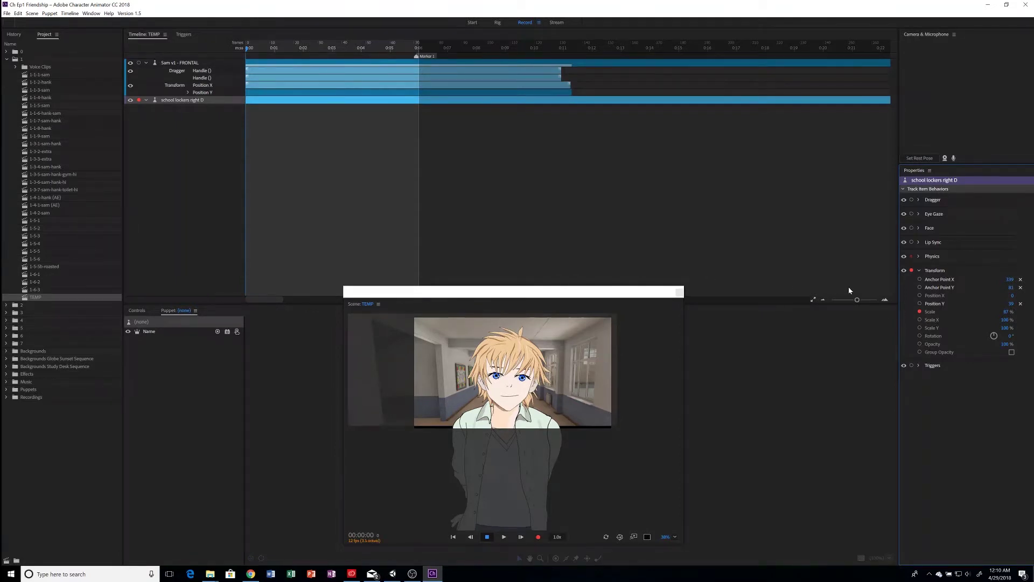
{"action": "left_click", "coordinate": [919, 313]}
Step: Arm the background's Scale for recording with the playhead at the scene start
{"action": "left_click", "coordinate": [231, 100]}
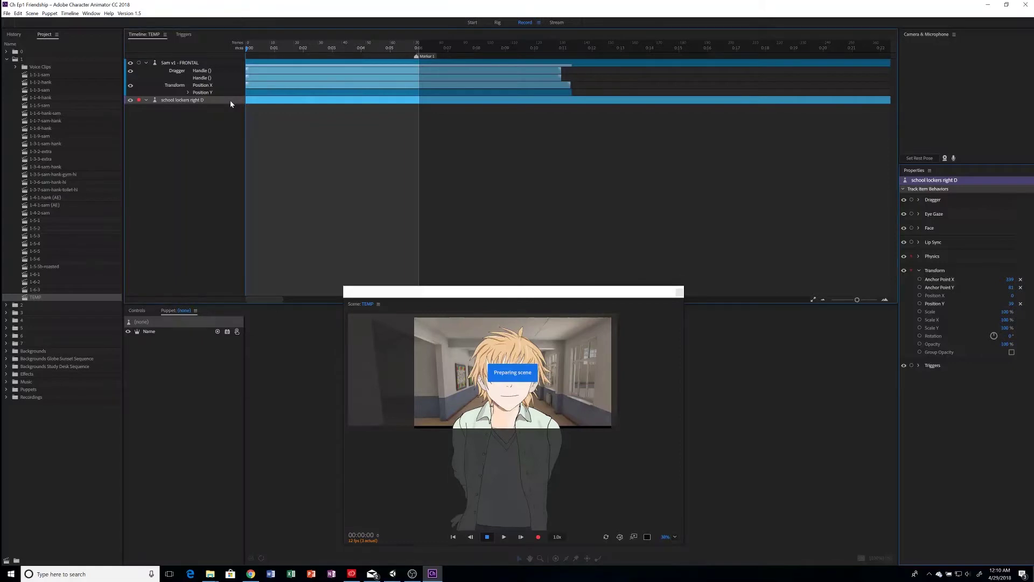
{"action": "left_click", "coordinate": [248, 50]}
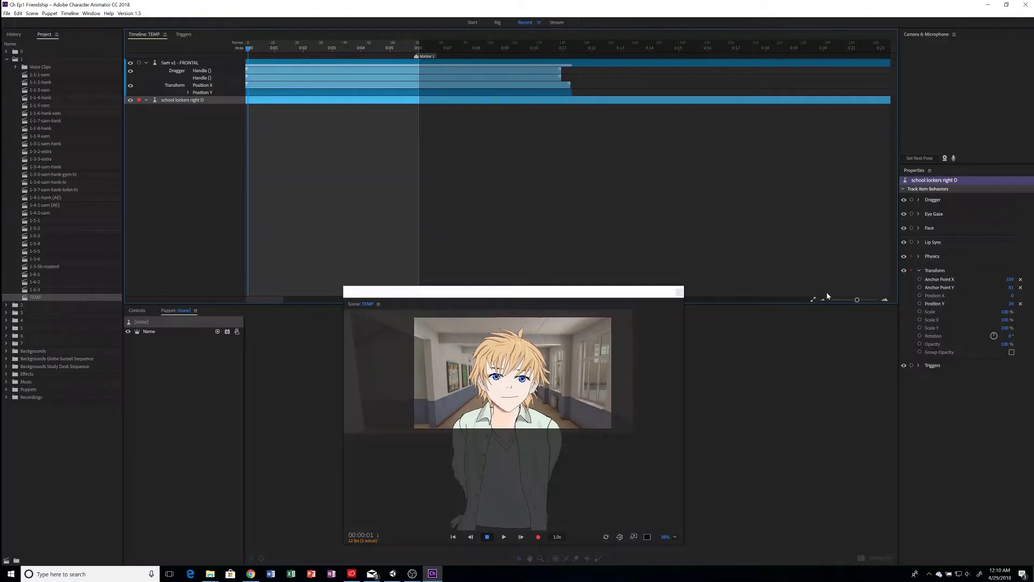
{"action": "left_click", "coordinate": [919, 312]}
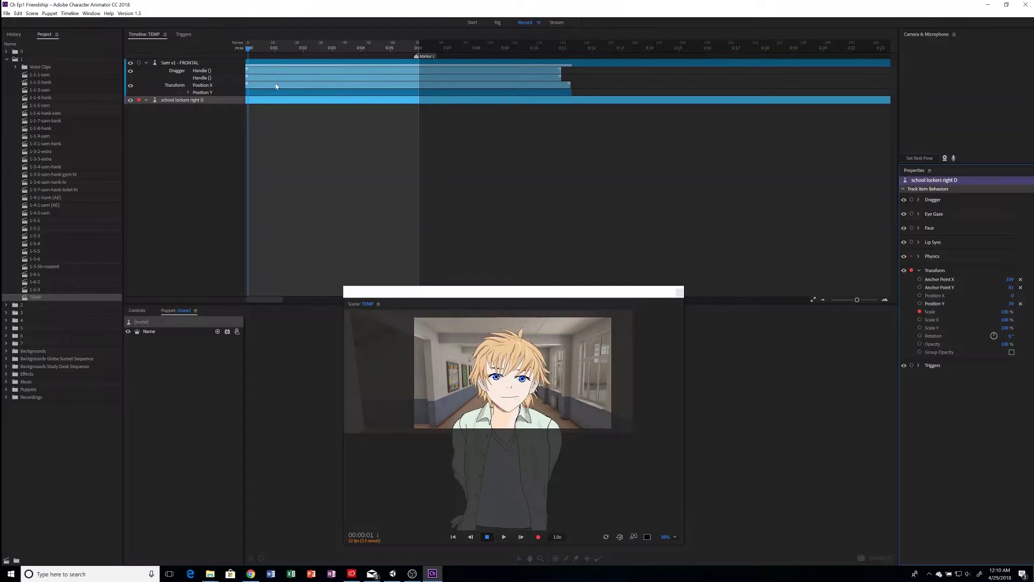
{"action": "left_click", "coordinate": [243, 49]}
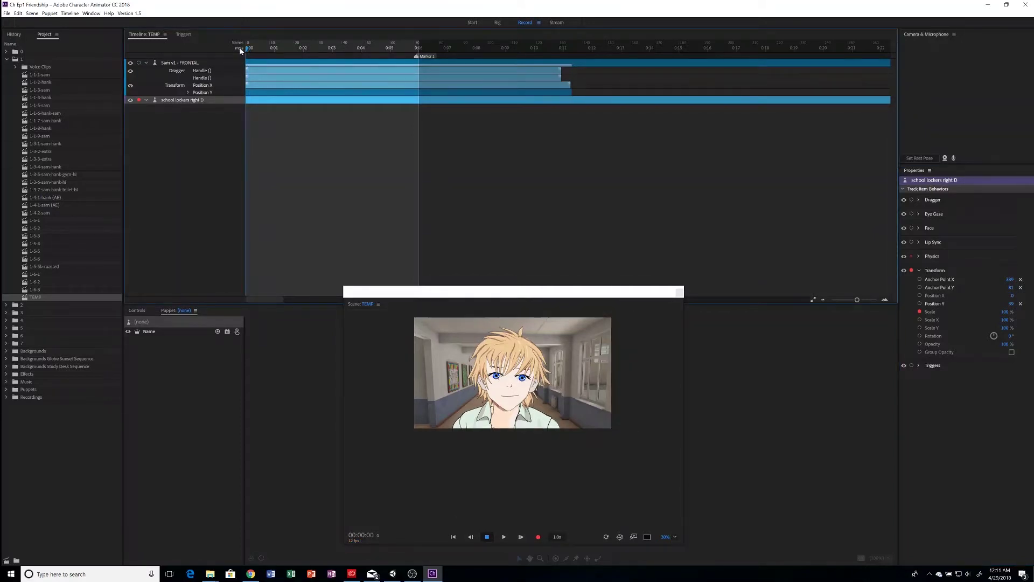
{"action": "left_click", "coordinate": [919, 312]}
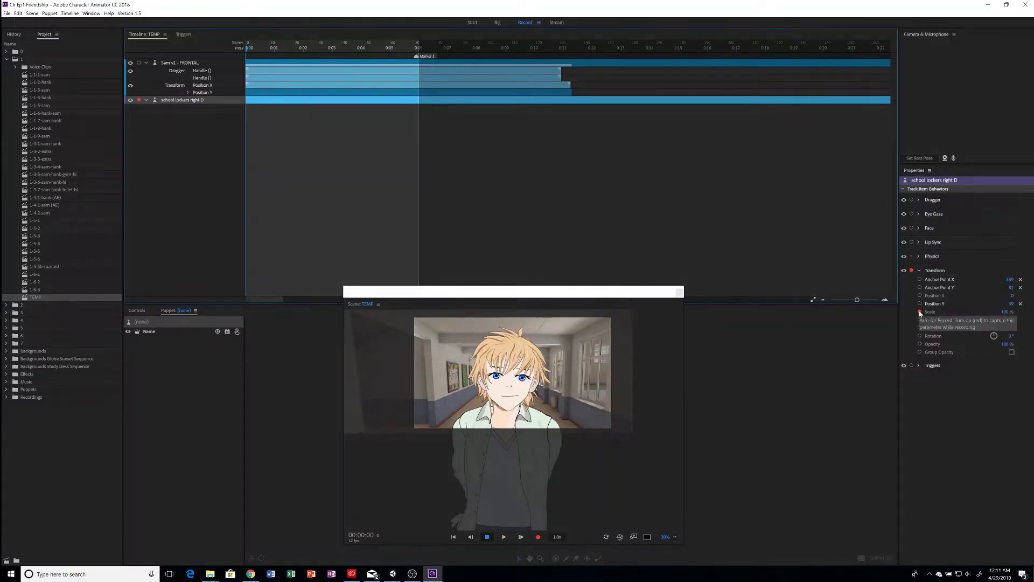
Step: Set the background Scale to 170% and start recording a take
{"action": "left_click", "coordinate": [1004, 311]}
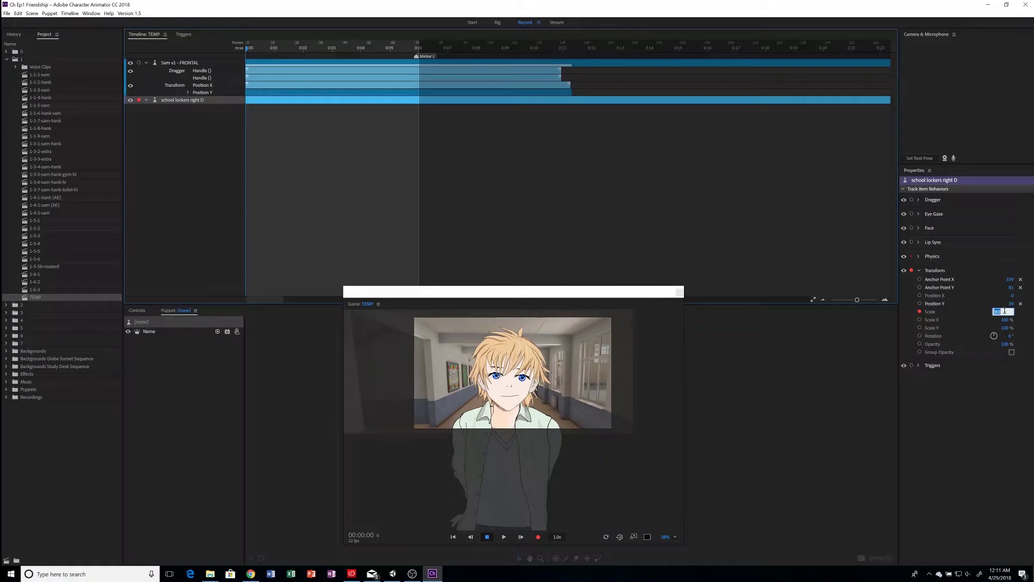
{"action": "type", "text": "1"}
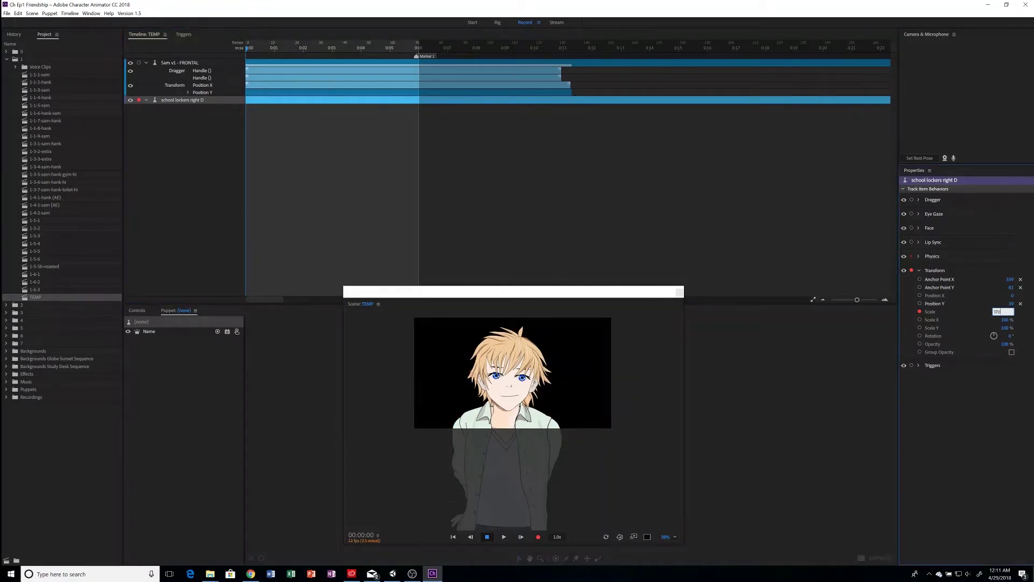
{"action": "type", "text": "70"}
{"action": "key", "text": "Return"}
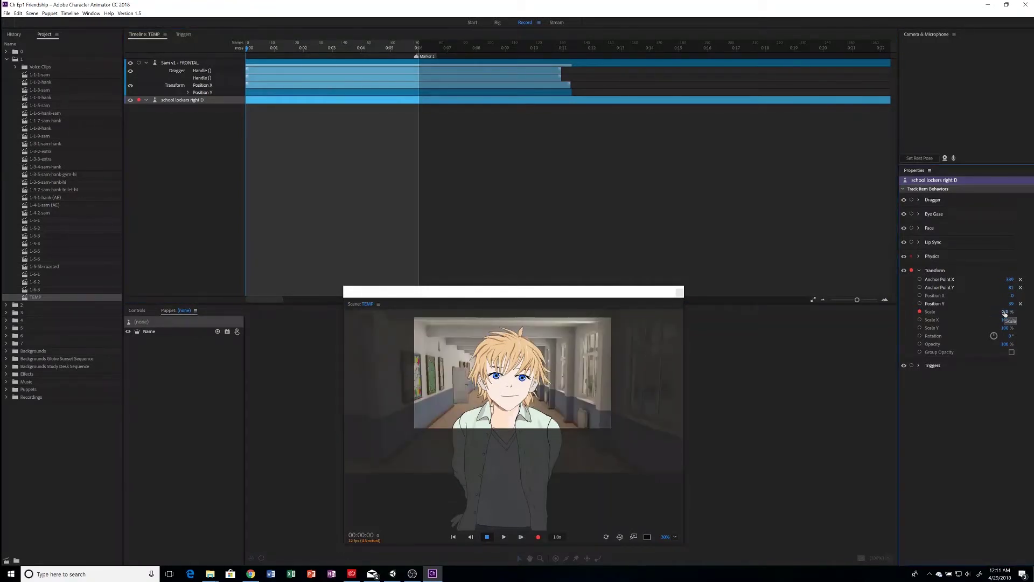
{"action": "key", "text": "ctrl+r"}
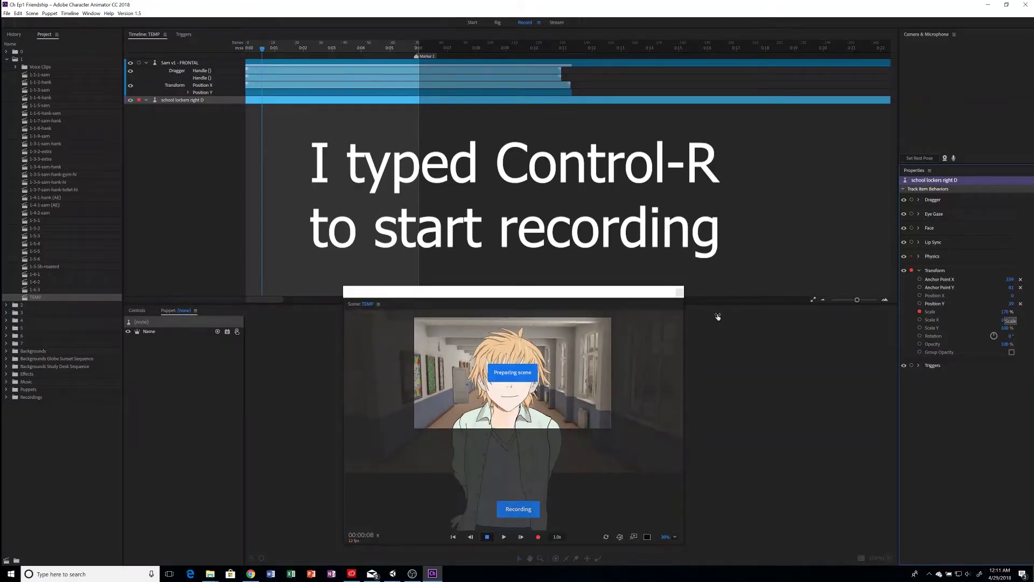
Step: Stop recording to keep the Scale take, then scrub to just before 1 second
{"action": "key", "text": "space"}
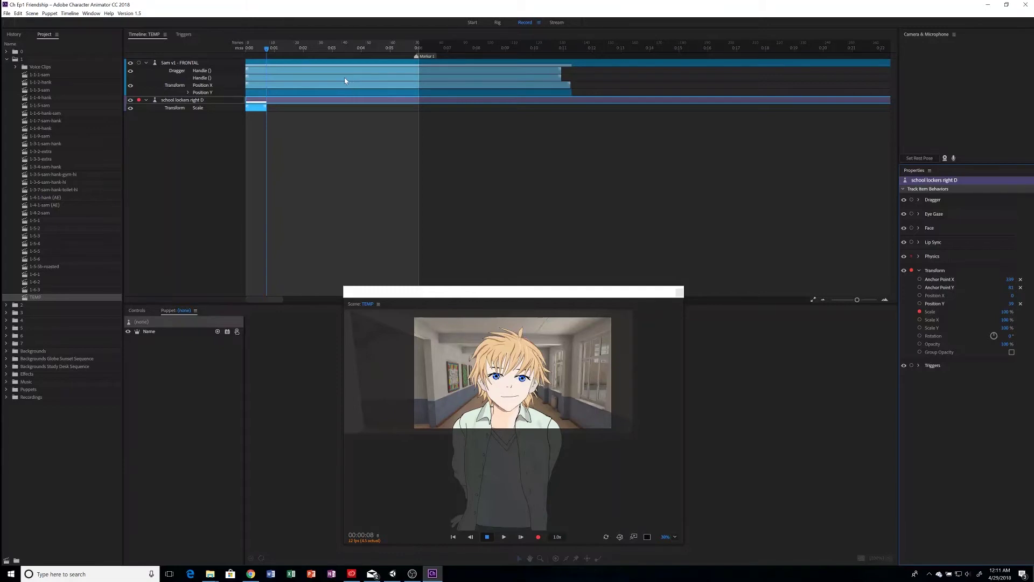
{"action": "left_click", "coordinate": [280, 48]}
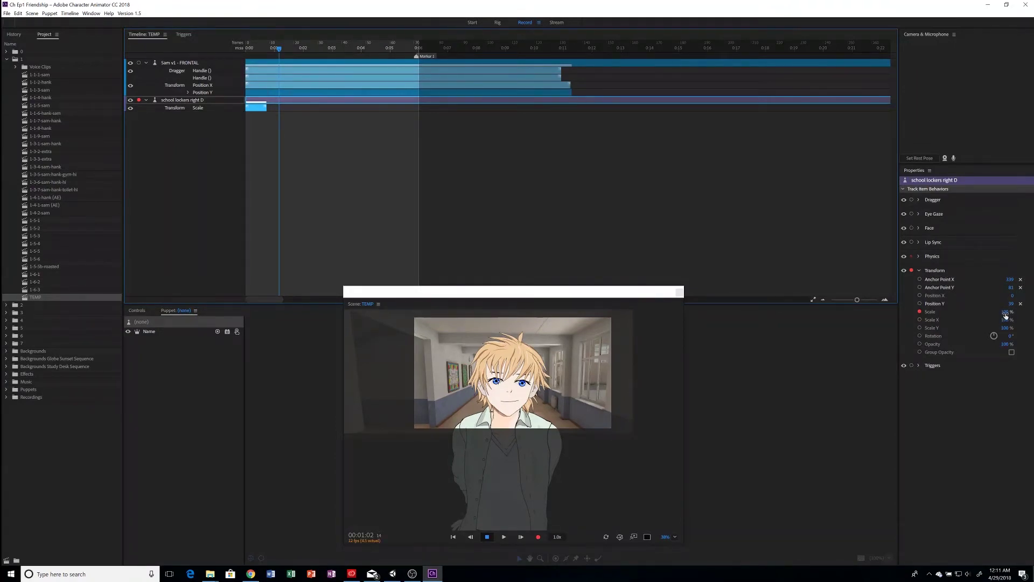
{"action": "left_click", "coordinate": [277, 48]}
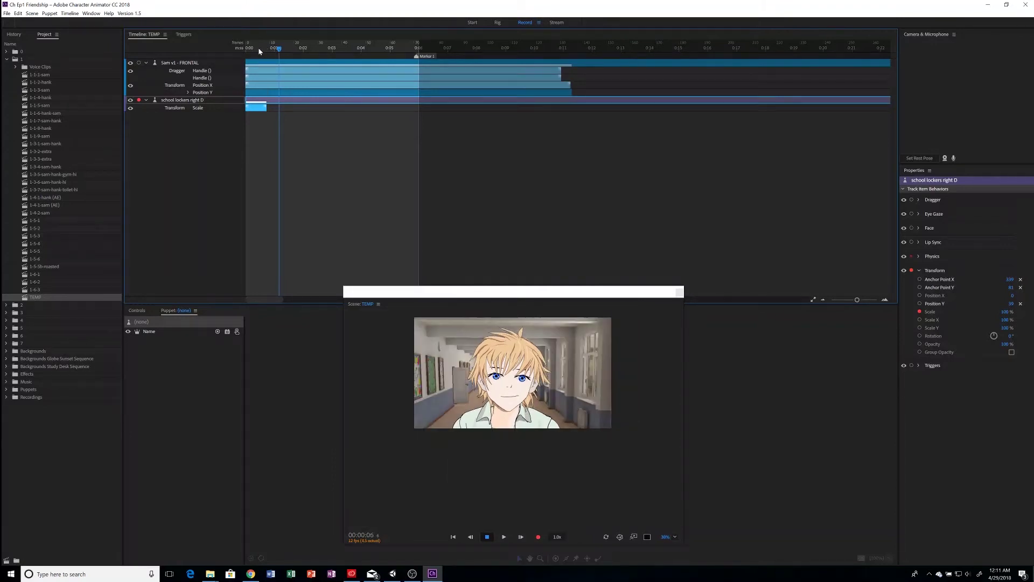
{"action": "left_click_drag", "start_coordinate": [258, 50], "coordinate": [261, 50]}
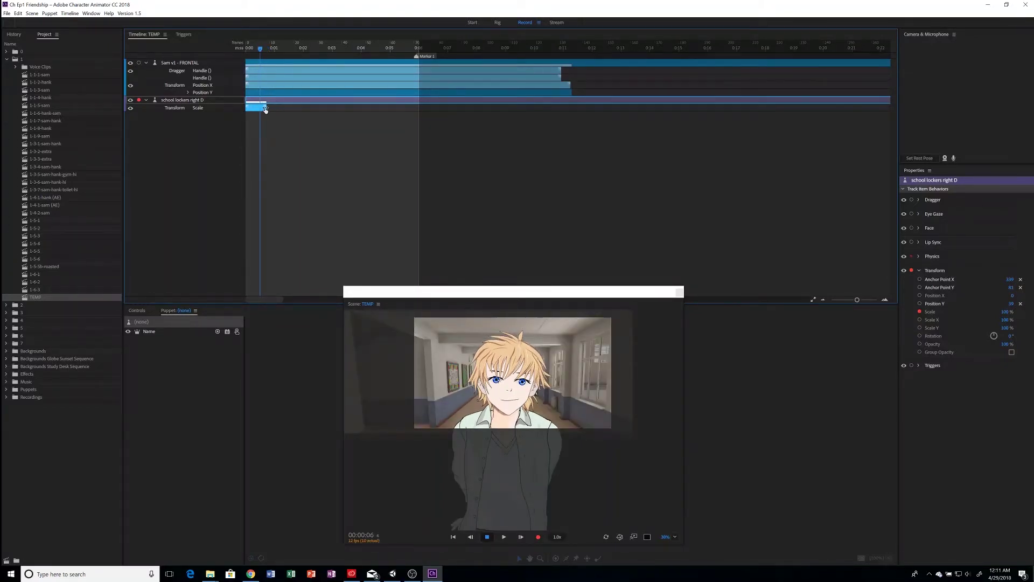
Step: Stretch the Scale take to about 7 seconds and pull its blend handle left for a long fade
{"action": "left_click_drag", "start_coordinate": [266, 107], "coordinate": [449, 109]}
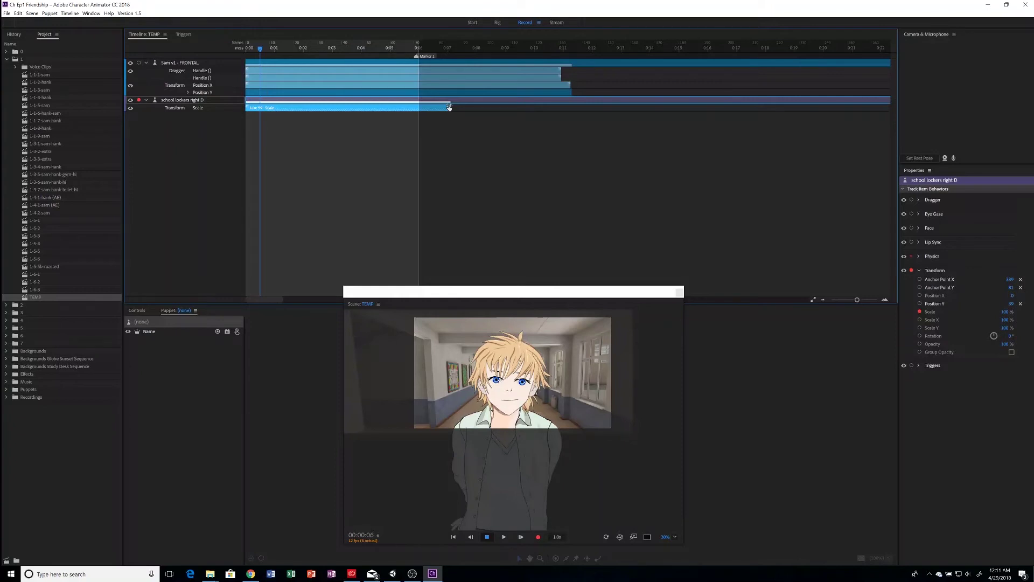
{"action": "left_click_drag", "start_coordinate": [336, 104], "coordinate": [229, 106]}
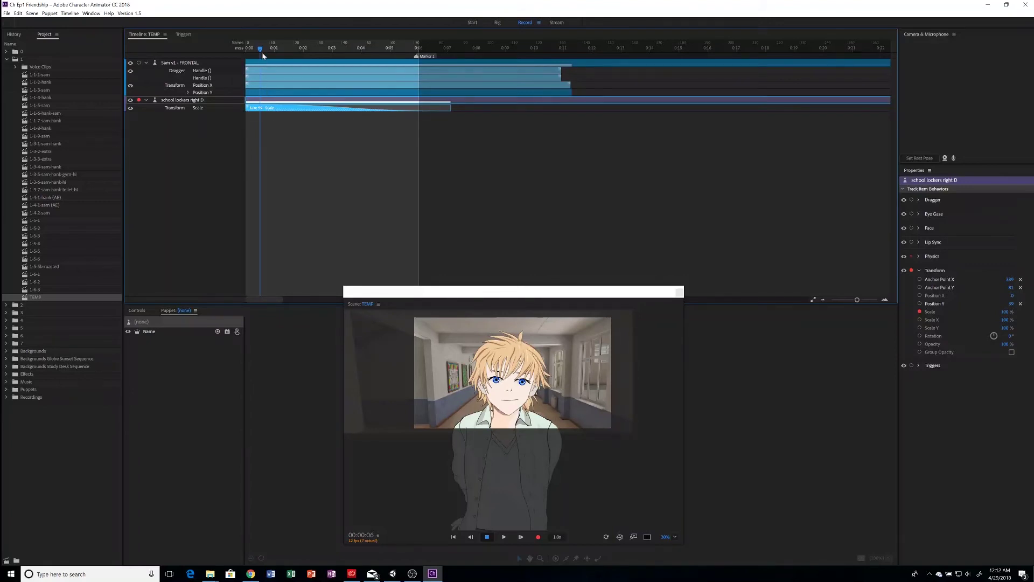
Step: Rewind and play the scene to preview the corridor background zooming out
{"action": "left_click_drag", "start_coordinate": [261, 51], "coordinate": [227, 51]}
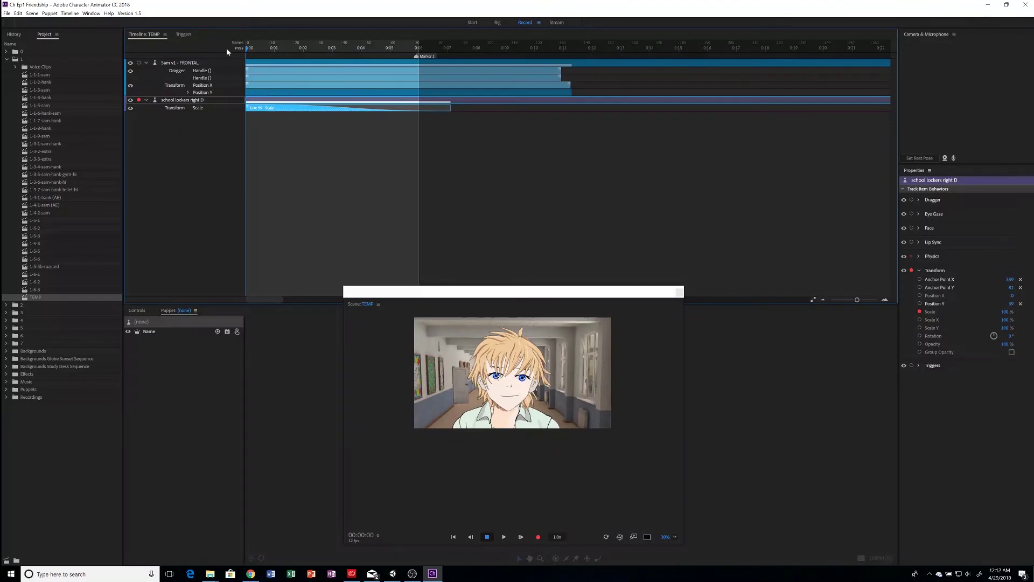
{"action": "key", "text": "space"}
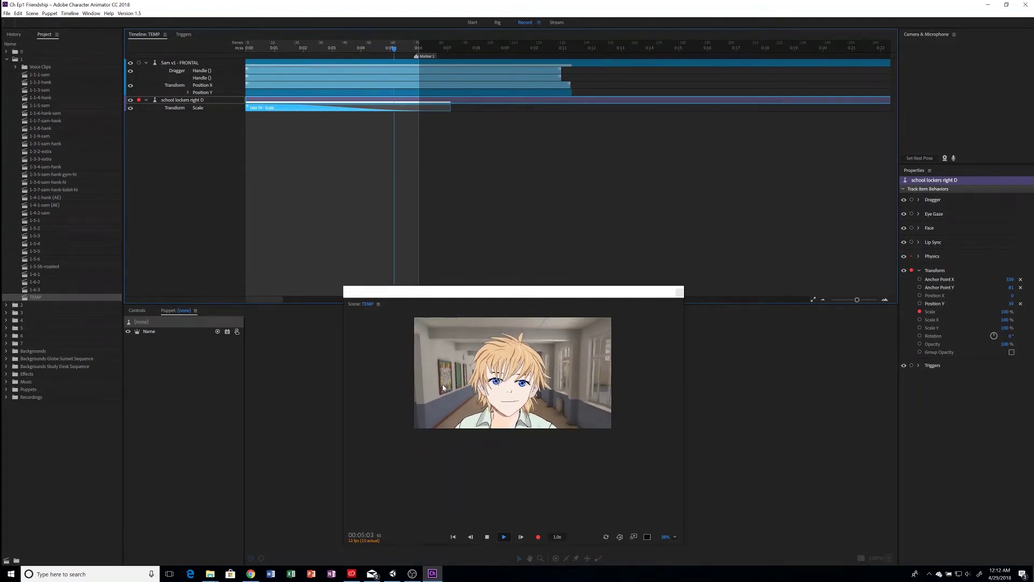
{"action": "key", "text": "space"}
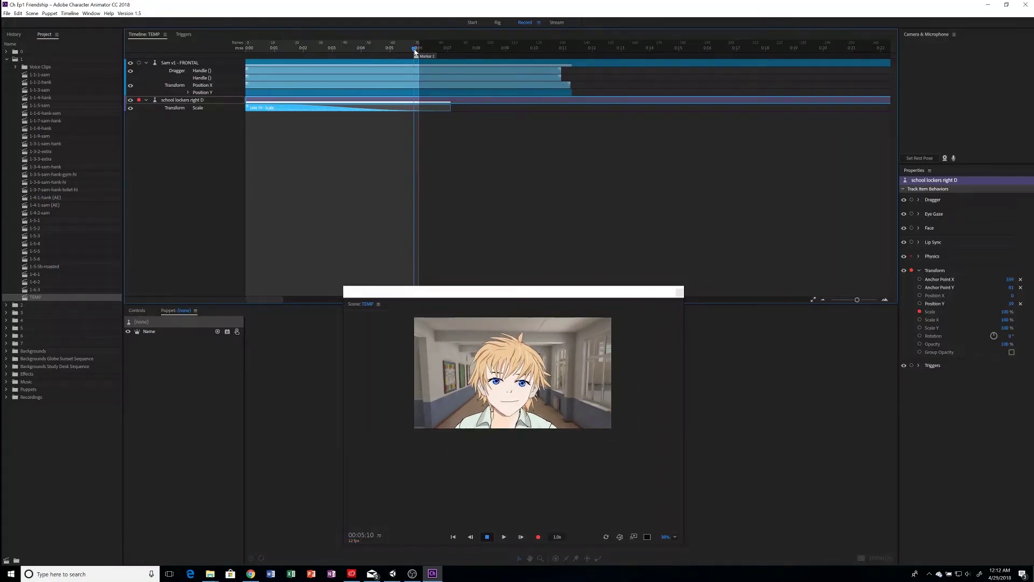
Step: Lengthen the Scale take slightly past 7 seconds and replay from the start
{"action": "key", "text": "Left"}
{"action": "left_click_drag", "start_coordinate": [420, 52], "coordinate": [453, 51]}
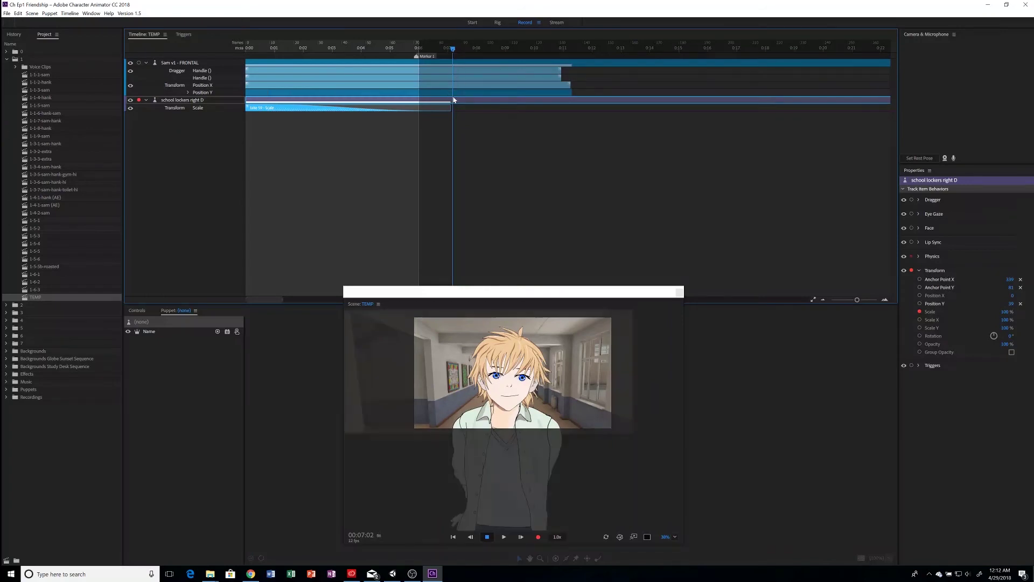
{"action": "left_click_drag", "start_coordinate": [450, 109], "coordinate": [461, 109]}
{"action": "left_click", "coordinate": [249, 48]}
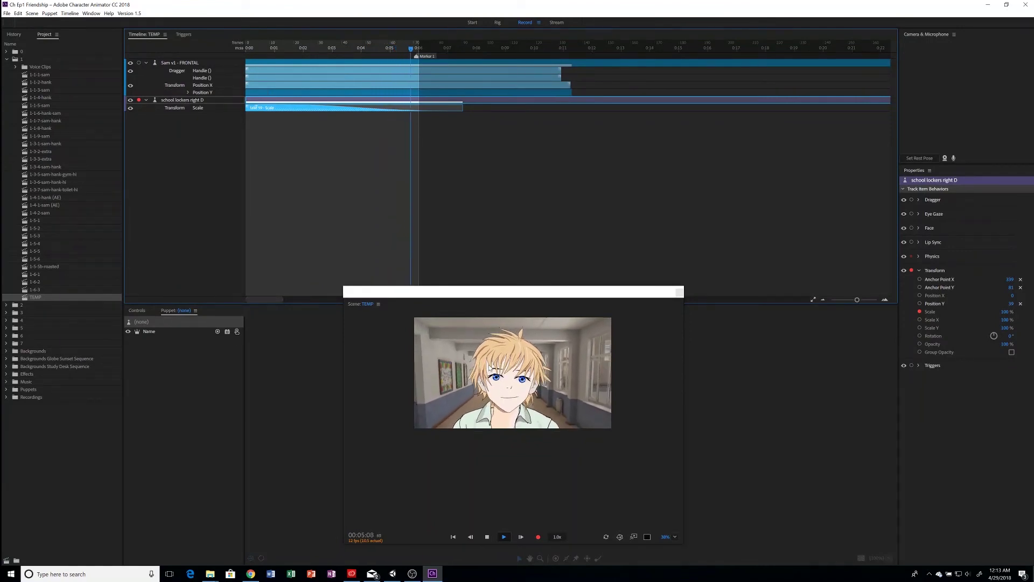
{"action": "key", "text": "space"}
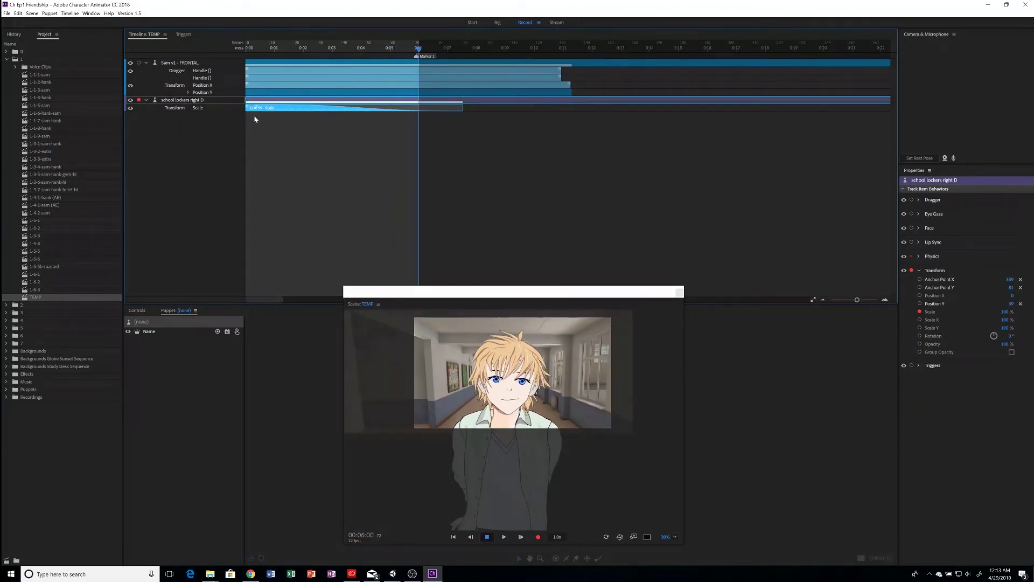
{"action": "left_click", "coordinate": [284, 47]}
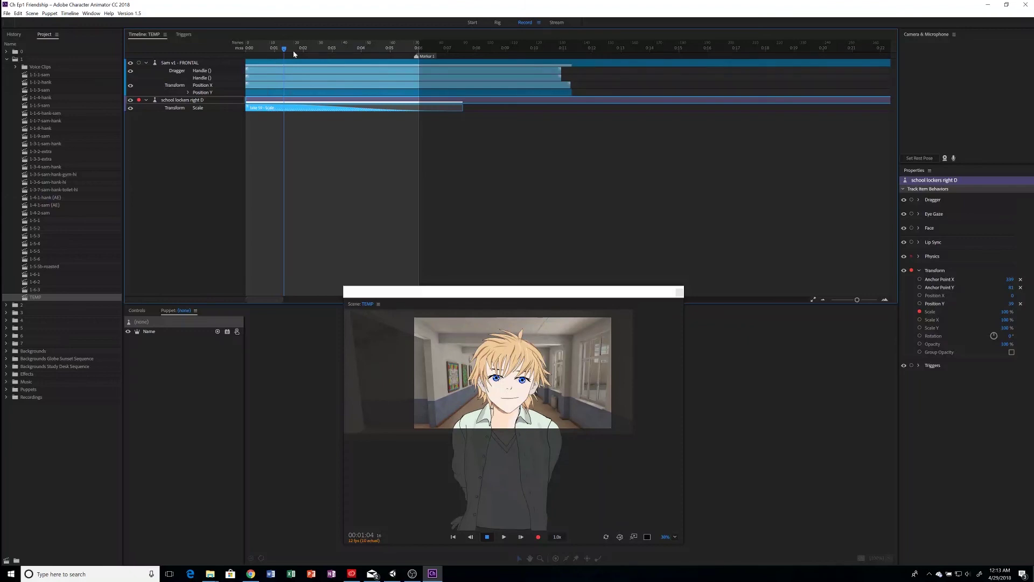
{"action": "left_click", "coordinate": [248, 50]}
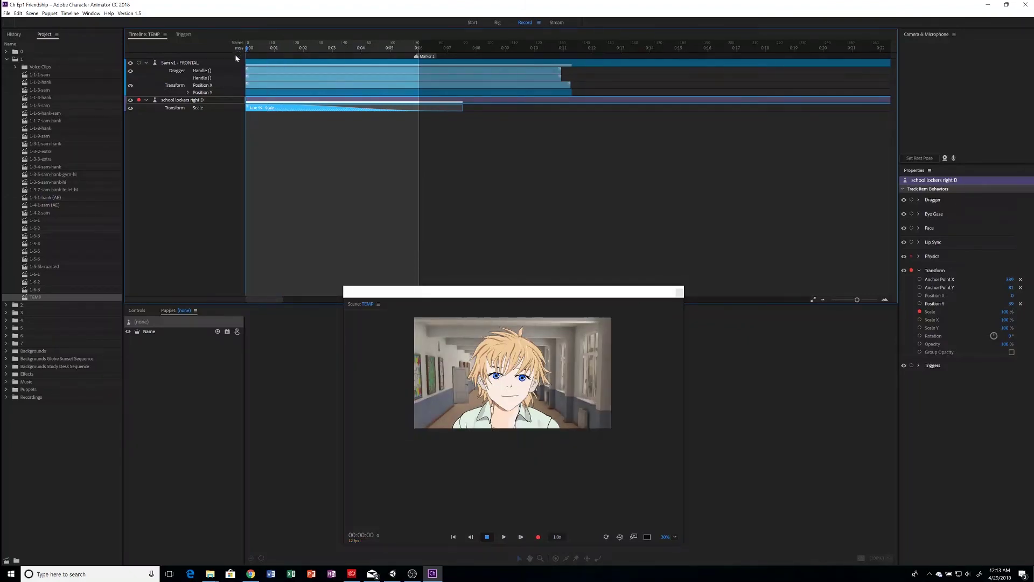